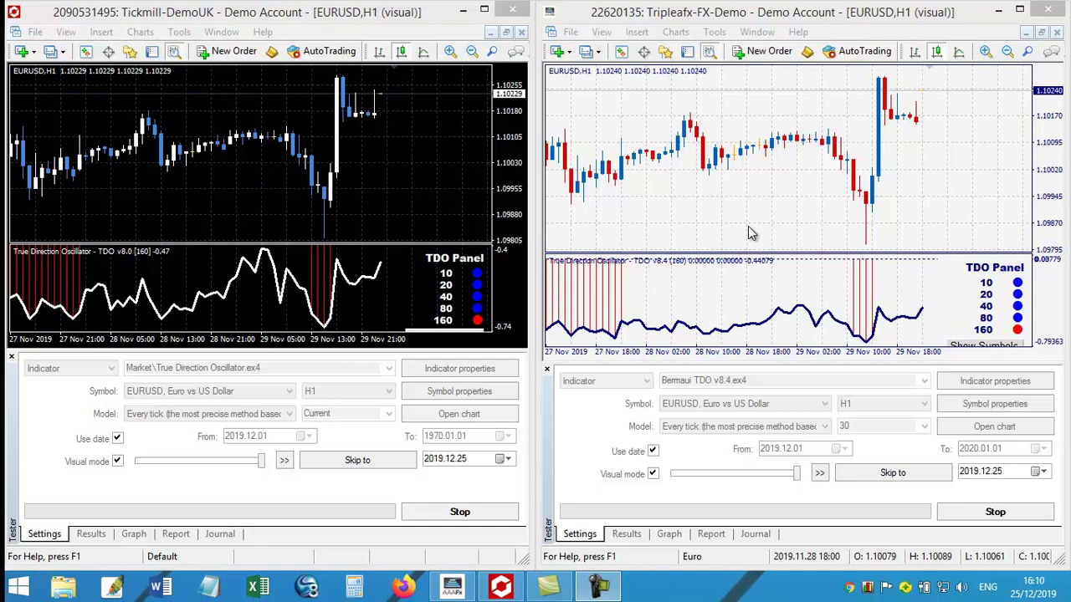
# Mark the latest bar on the right EURUSD chart with a vertical line
pyautogui.click(635, 33)
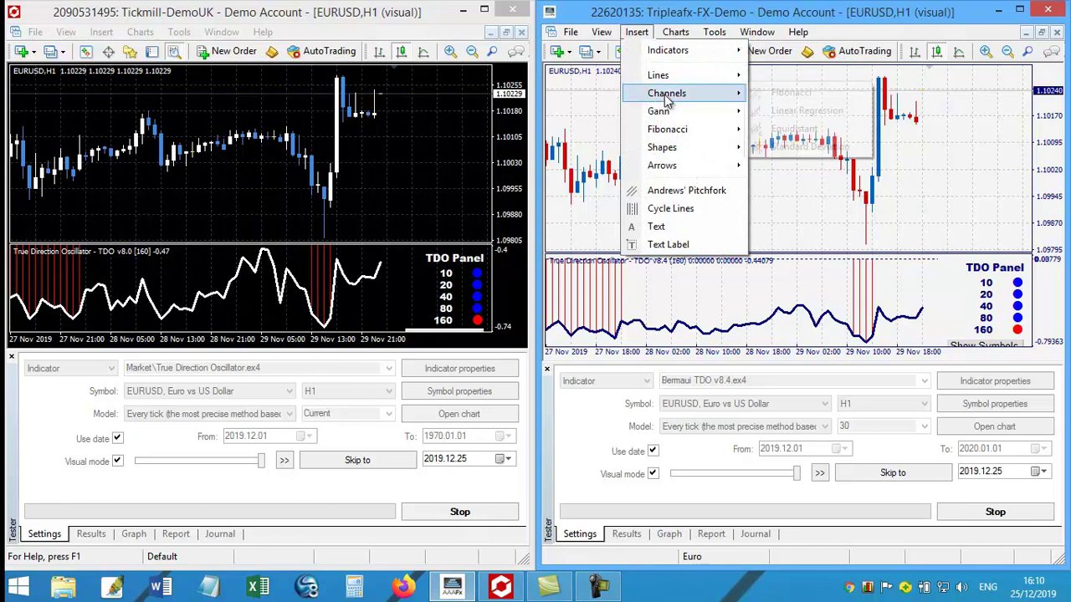
pyautogui.moveTo(661, 75)
pyautogui.click(799, 75)
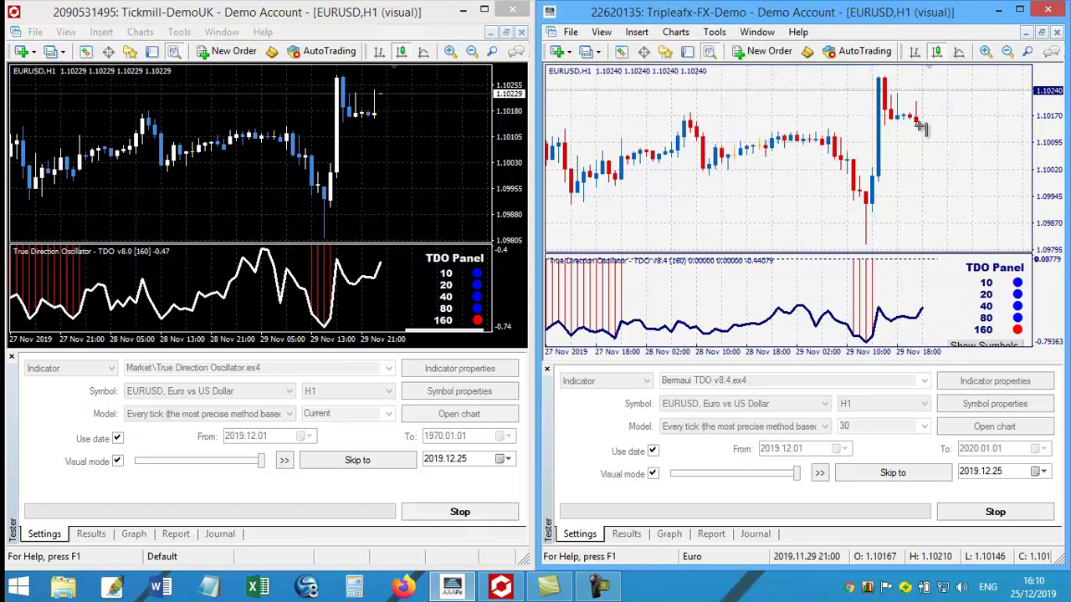
pyautogui.click(917, 132)
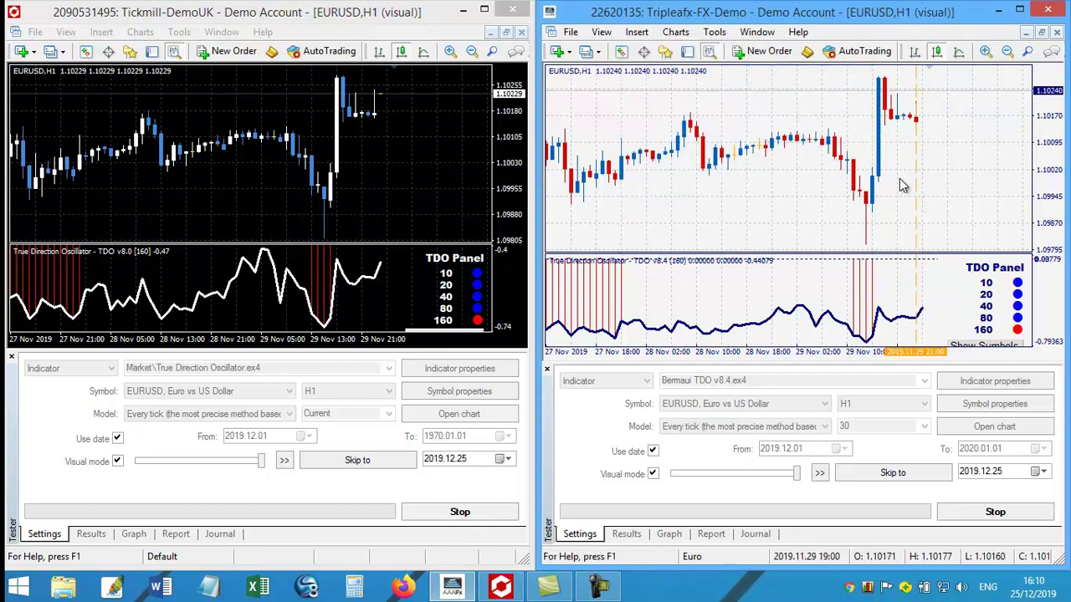
# Mark the latest bar on the left EURUSD chart with a vertical line
pyautogui.click(102, 32)
pyautogui.moveTo(132, 72)
pyautogui.click(244, 74)
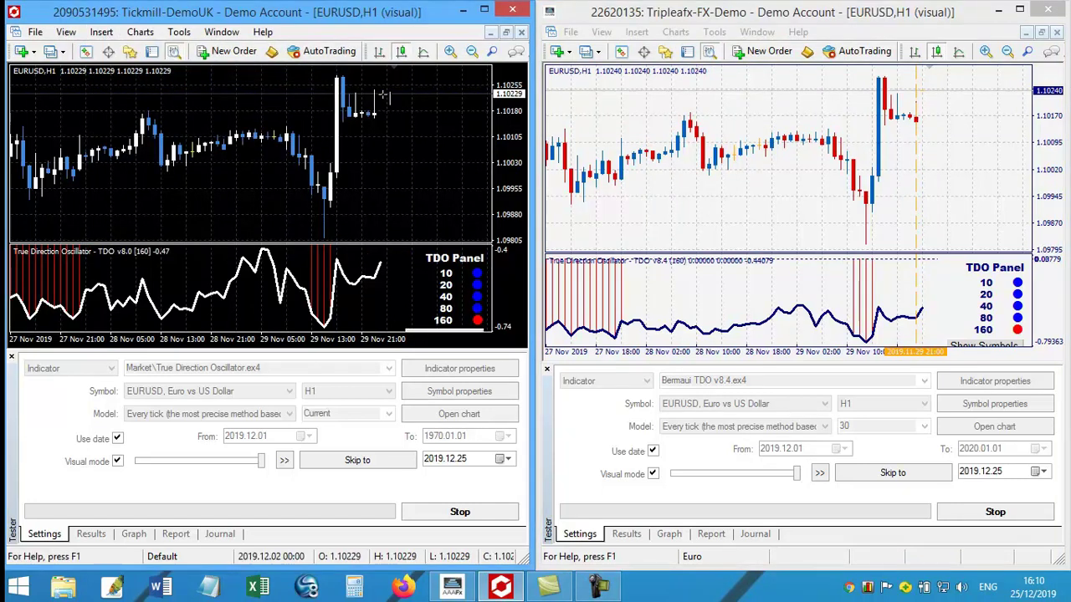
pyautogui.click(382, 159)
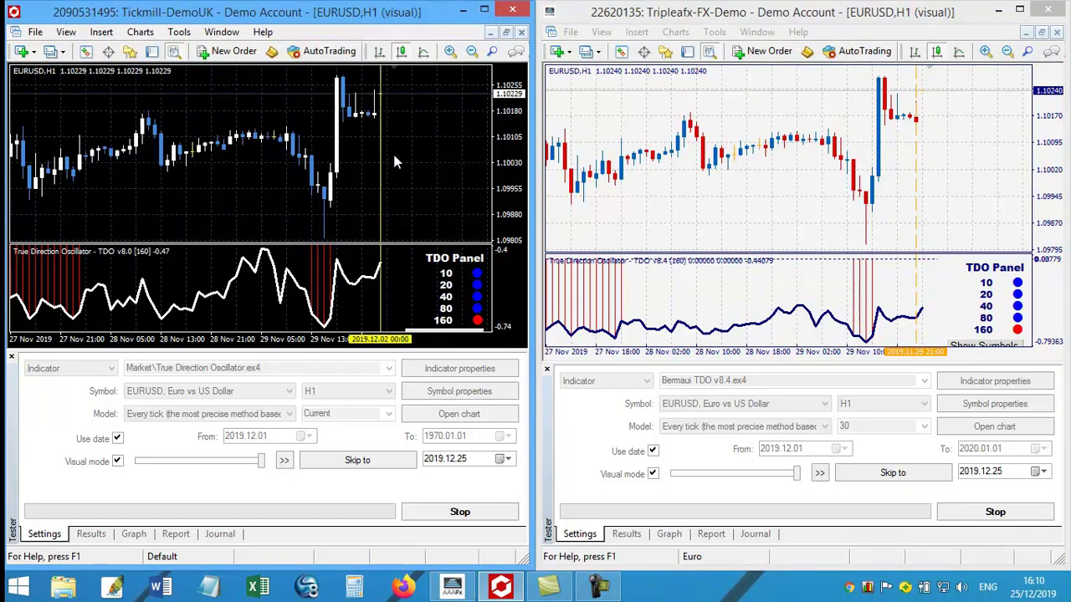
# Resume both the left and right EURUSD backtests past the marked lines
pyautogui.click(285, 461)
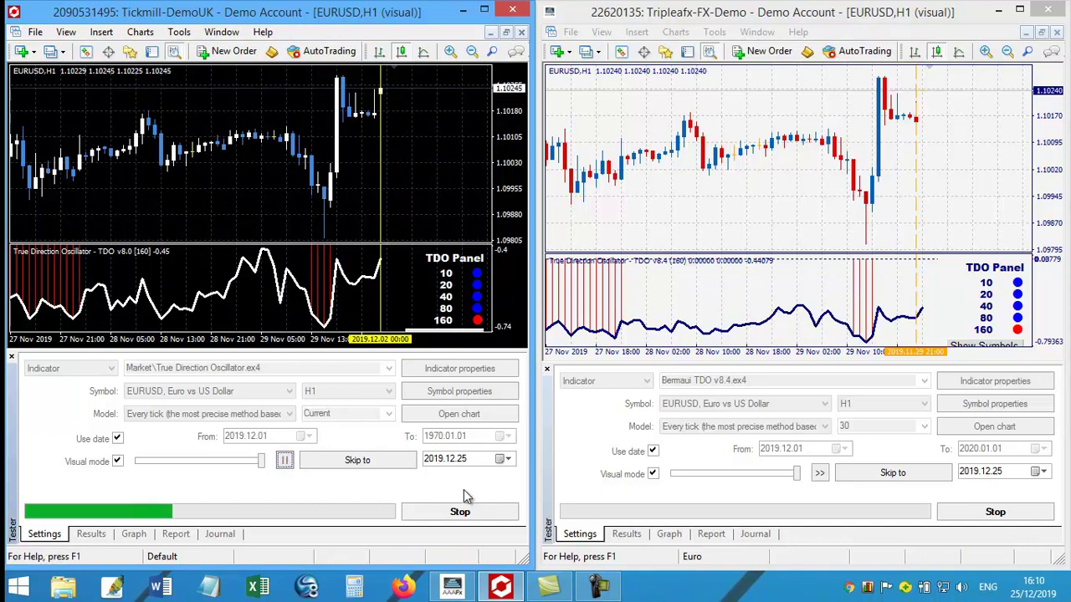
pyautogui.click(819, 473)
pyautogui.moveTo(609, 274)
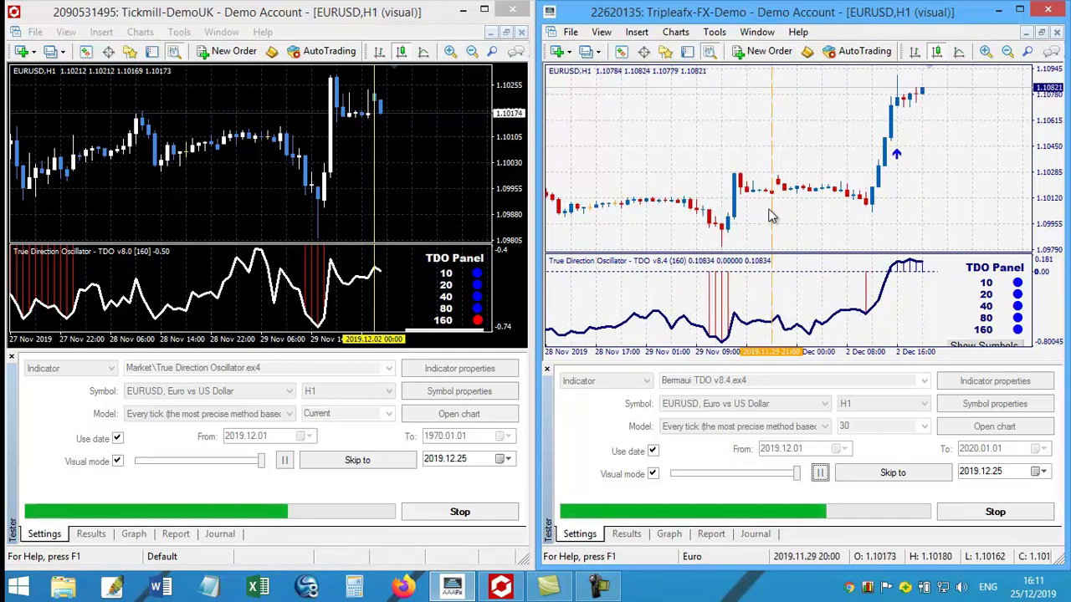
# Pause the right and left backtests and maximize the Tripleafx terminal window
pyautogui.click(819, 473)
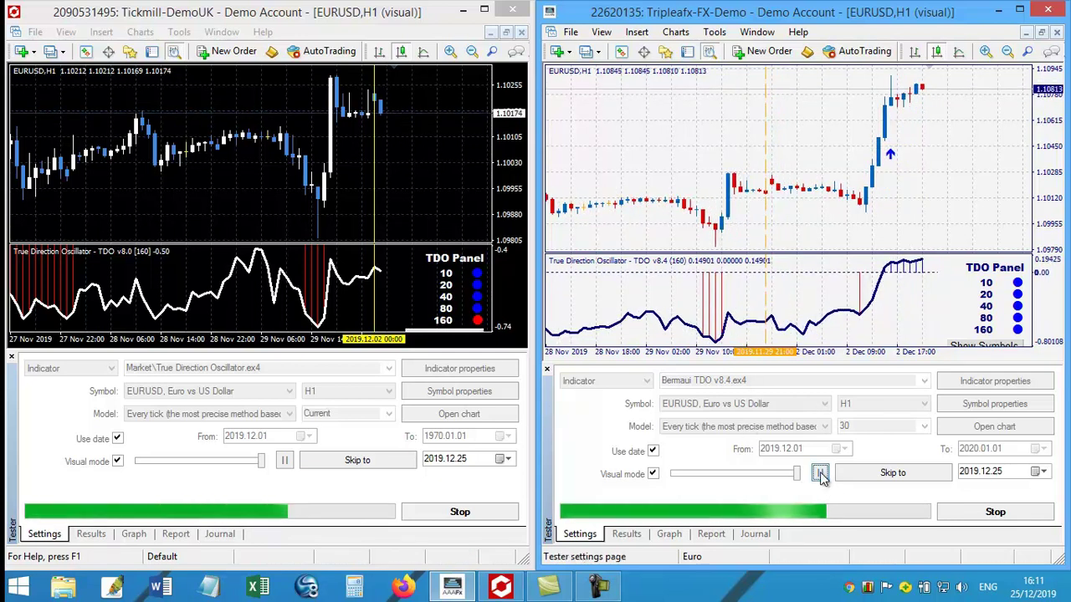
pyautogui.click(285, 460)
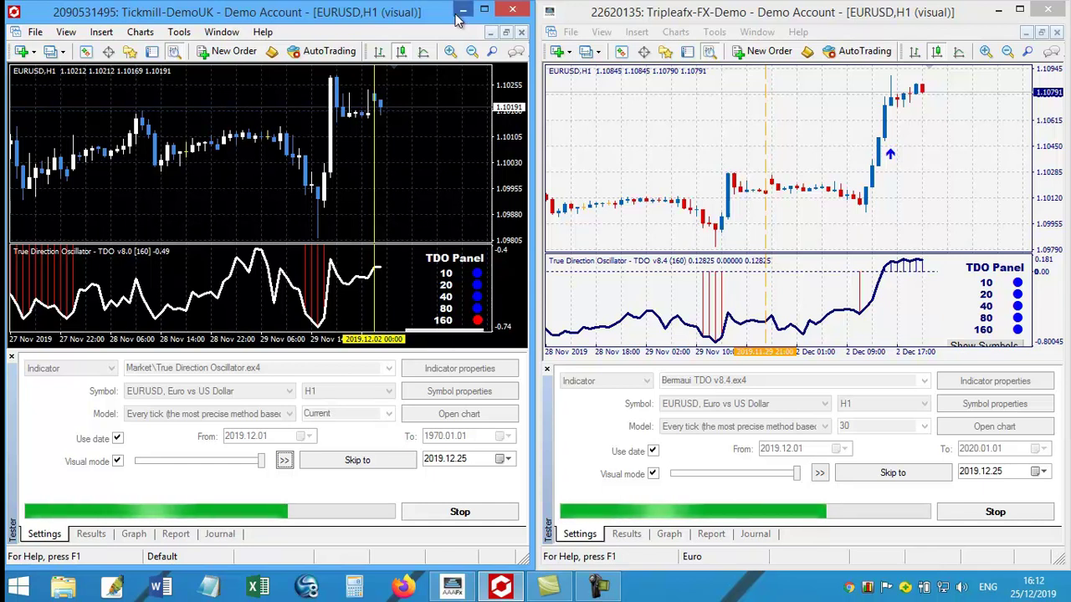
pyautogui.click(1021, 10)
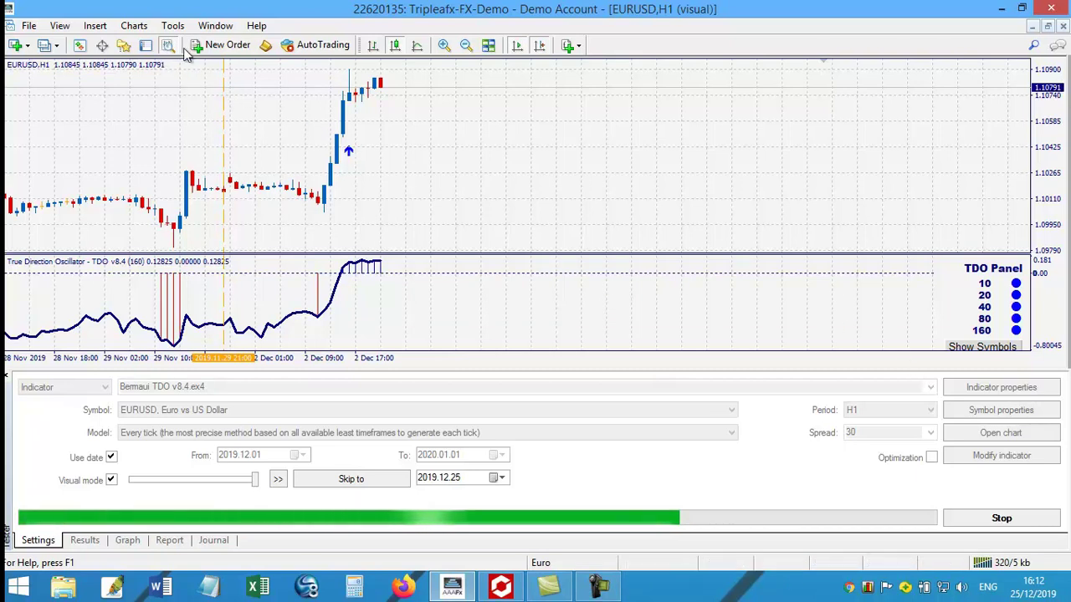
# Hide the Strategy Tester with Ctrl+R and open a new GBPUSD H4 chart
pyautogui.hotkey('ctrl', 'r')
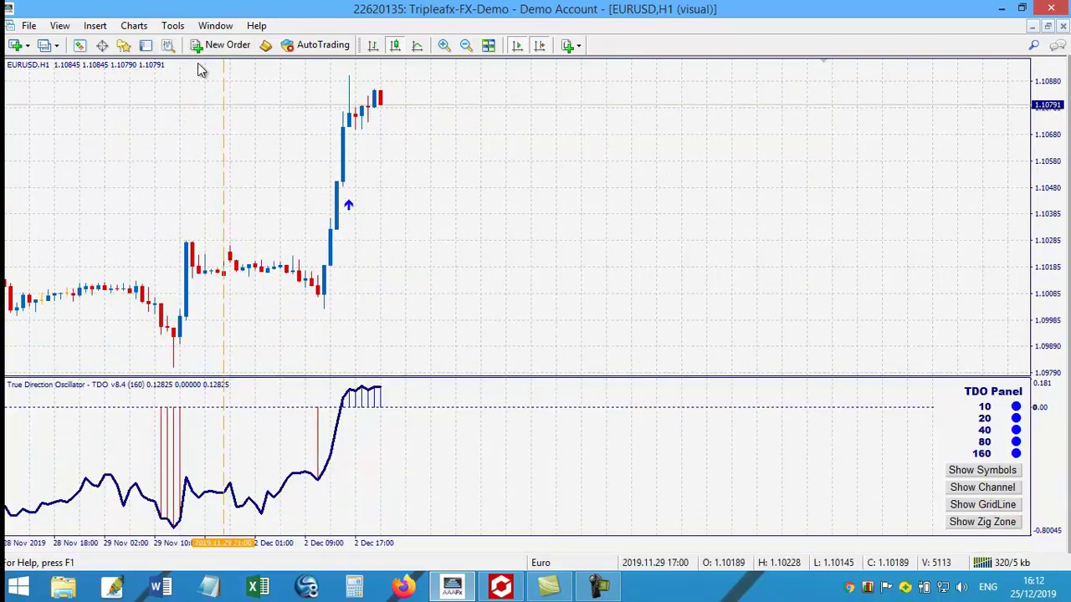
pyautogui.click(28, 25)
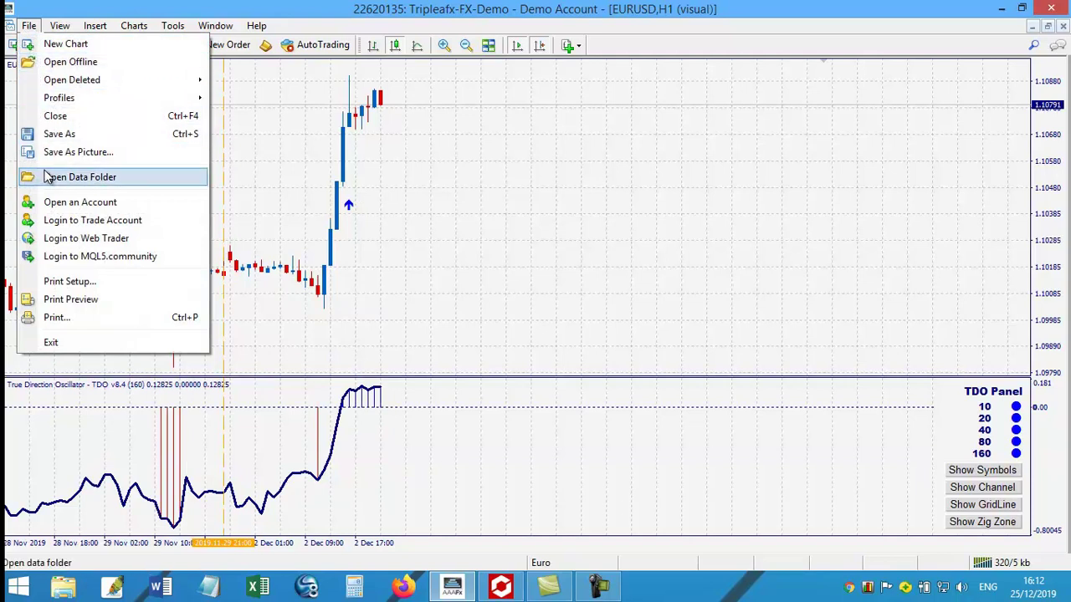
pyautogui.click(73, 14)
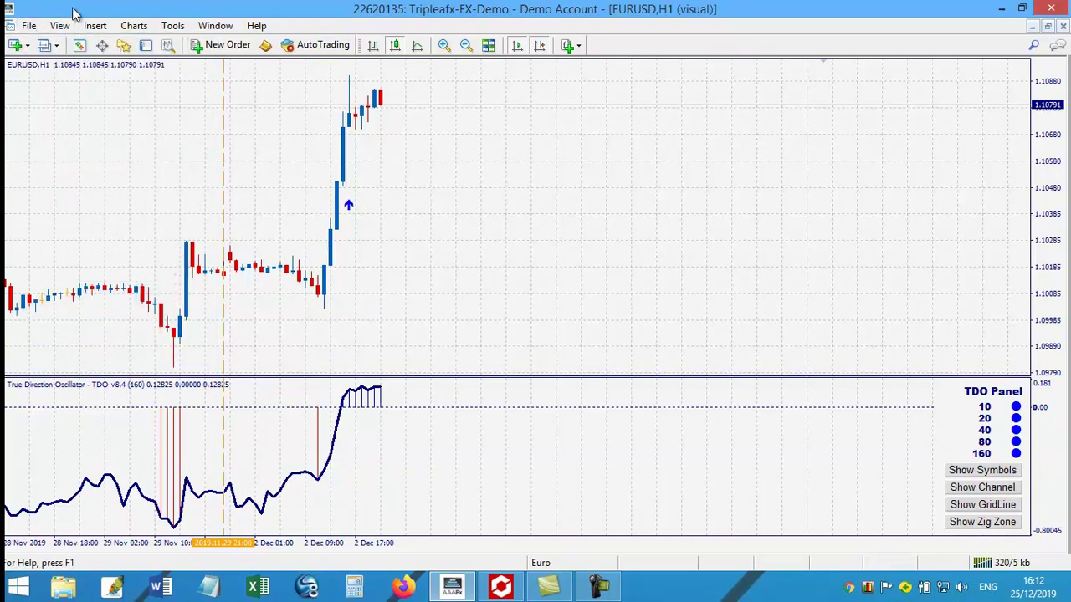
pyautogui.click(16, 45)
pyautogui.click(35, 85)
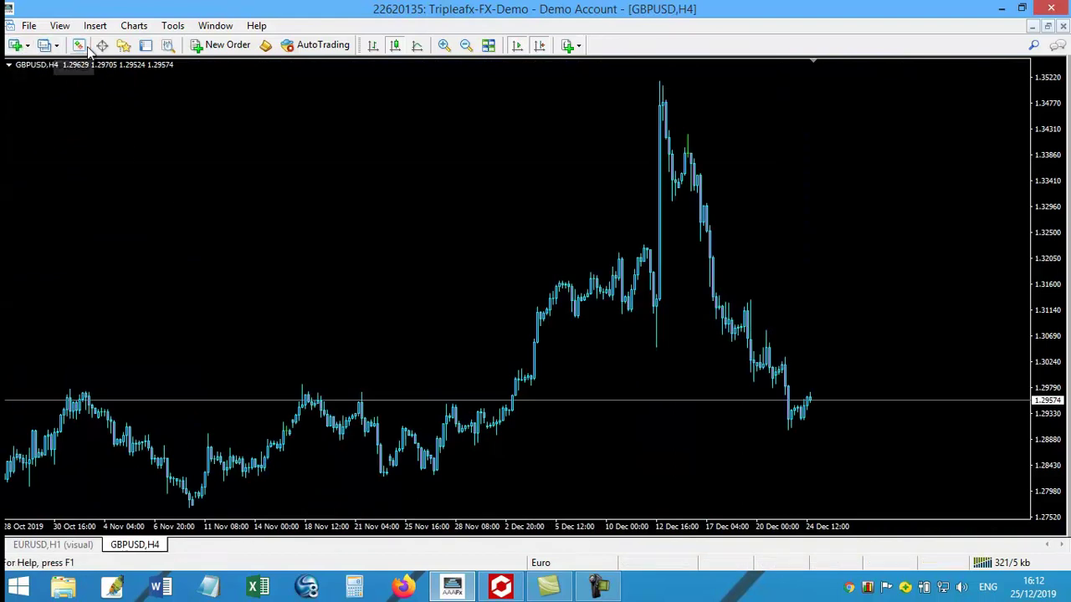
# Attach Bermaui TDO v8.4 with its default inputs to the GBPUSD H4 chart
pyautogui.click(123, 46)
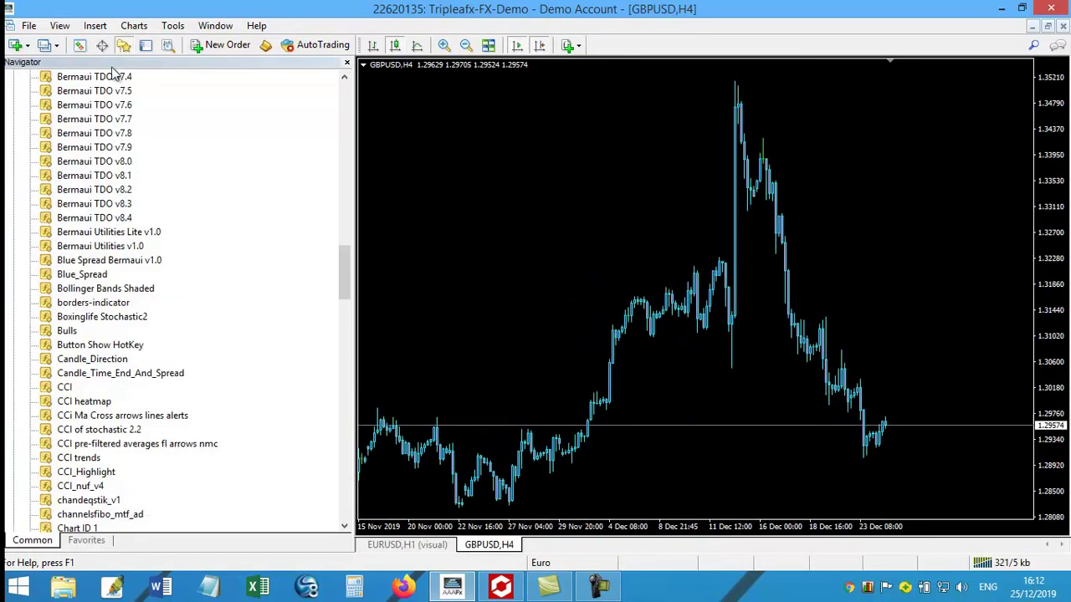
pyautogui.doubleClick(98, 219)
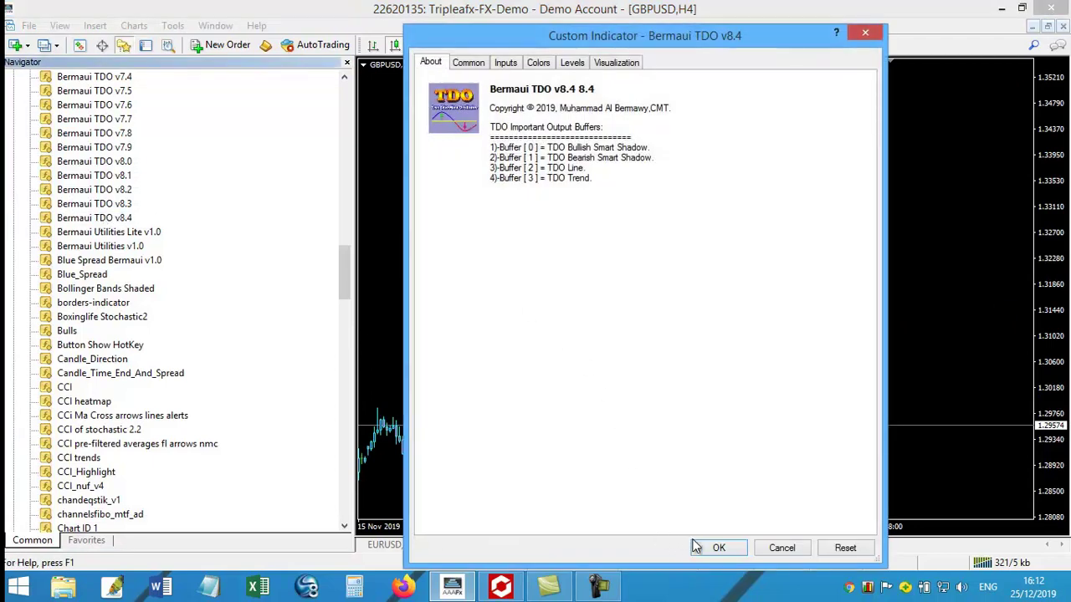
pyautogui.click(719, 548)
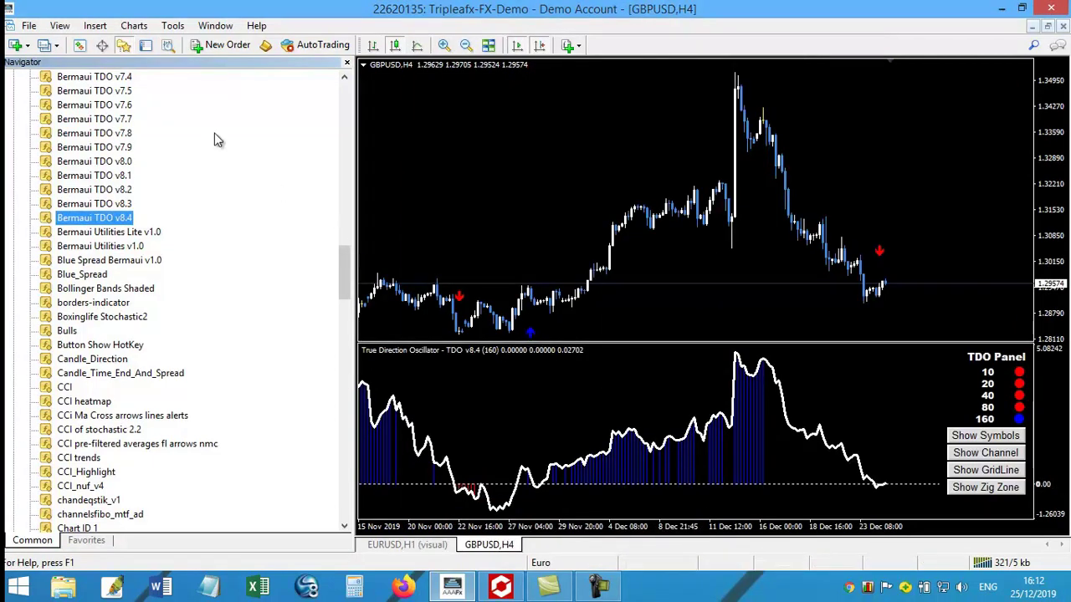
# Show the Data Window and enlarge it to reveal the TDO buffer rows
pyautogui.click(102, 46)
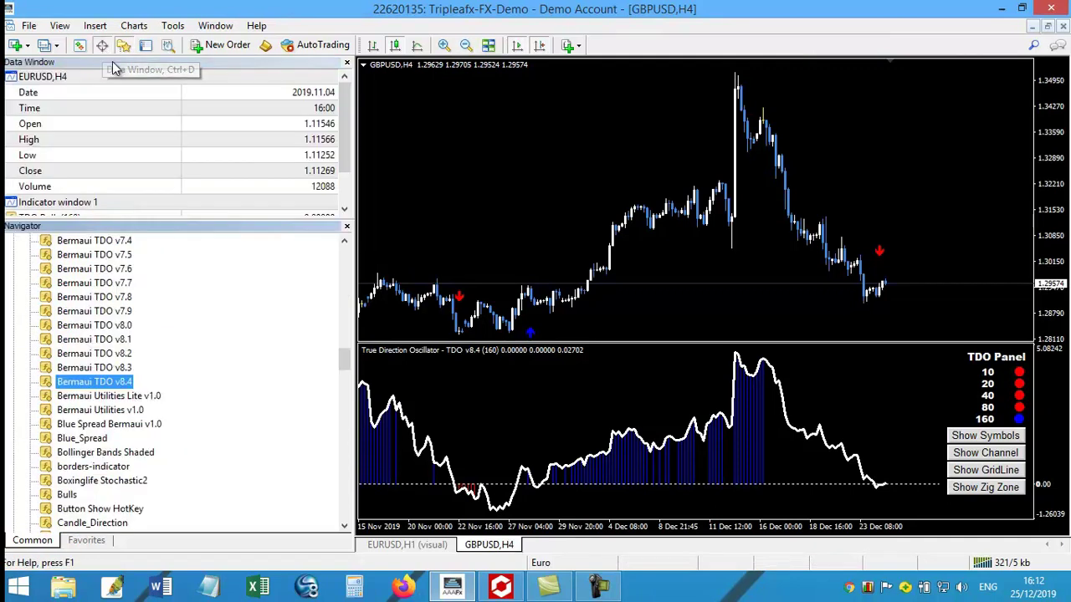
pyautogui.click(186, 224)
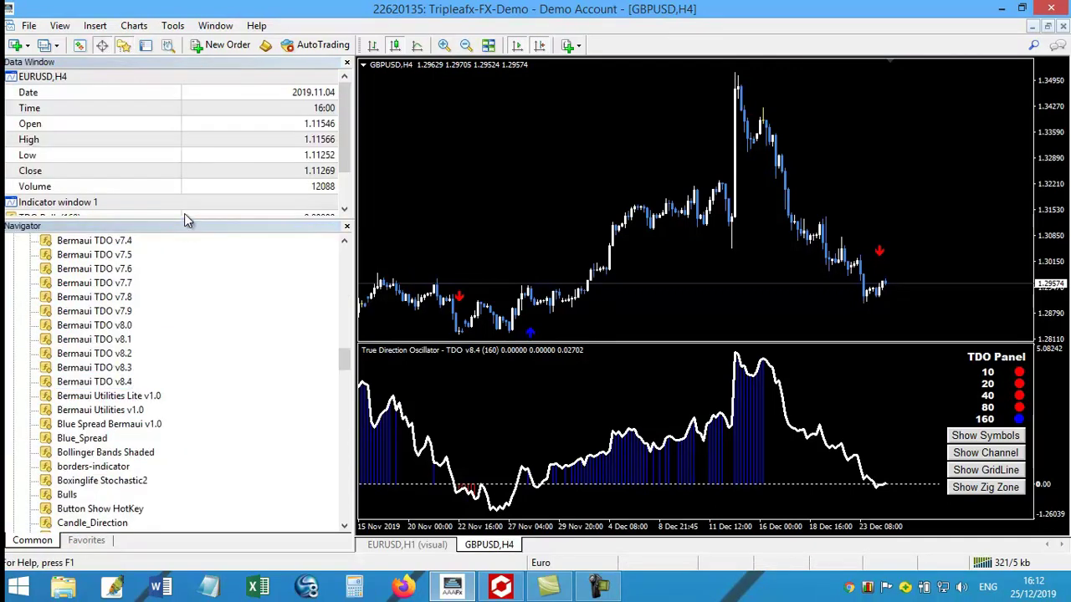
pyautogui.moveTo(179, 218); pyautogui.dragTo(179, 298)
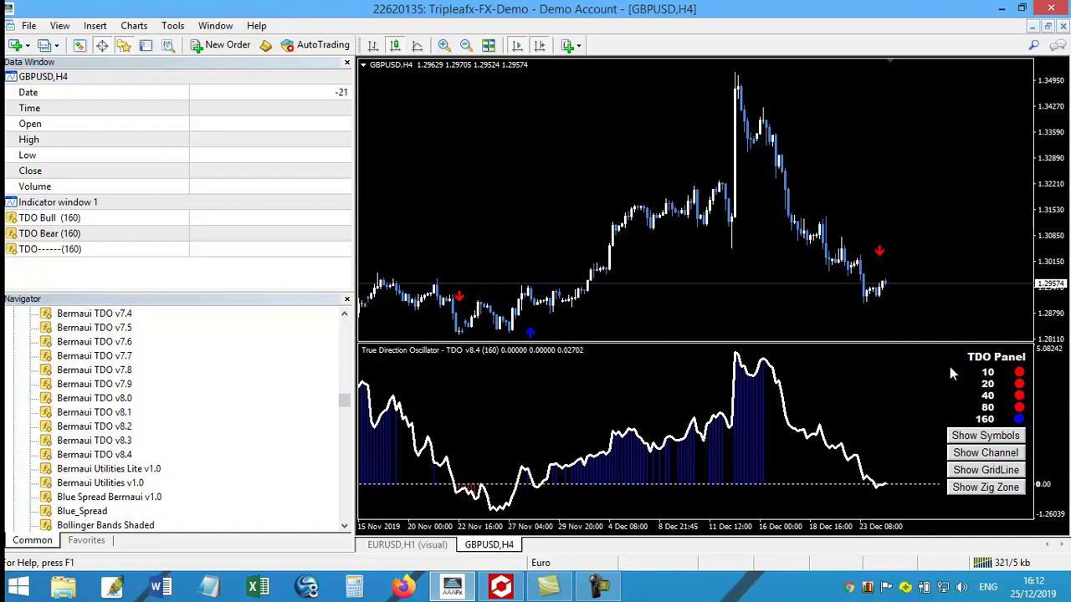
# Scroll the GBPUSD H4 chart back to about 19 Sep with TDO v8.4 visible
pyautogui.click(517, 46)
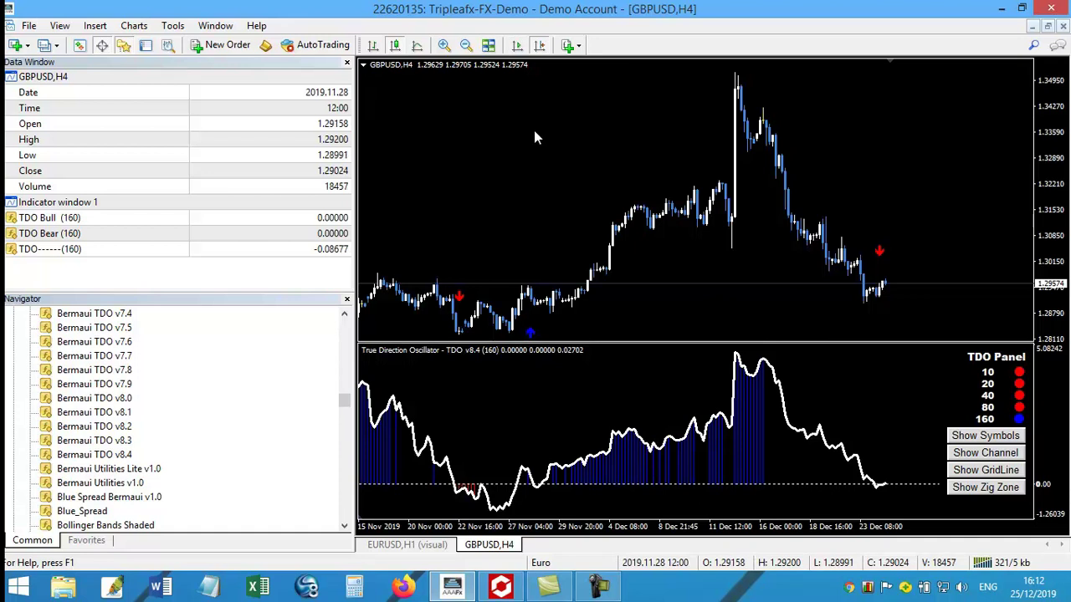
pyautogui.scroll(10, 534, 138)
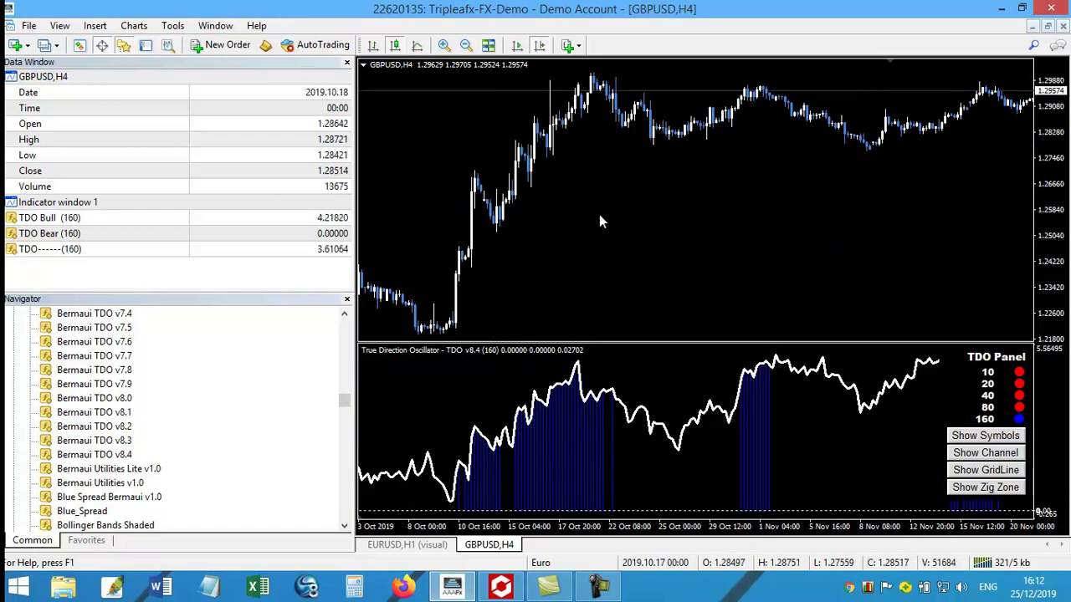
pyautogui.scroll(3, 926, 310)
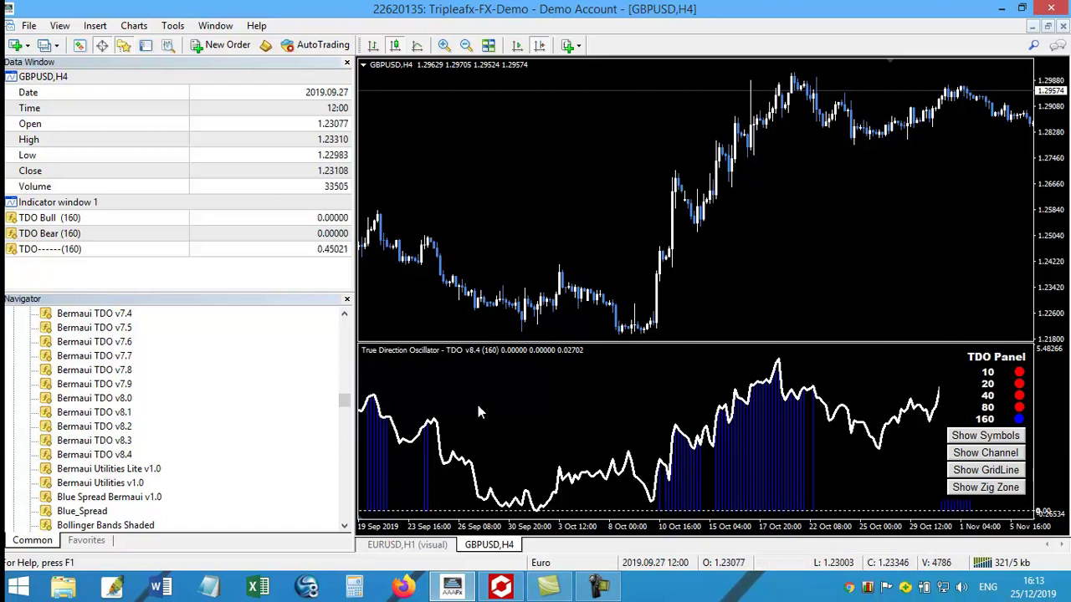
# Replace the TDO v8.4 subwindow with Bermaui TDO v7.4 at default inputs
pyautogui.rightClick(759, 485)
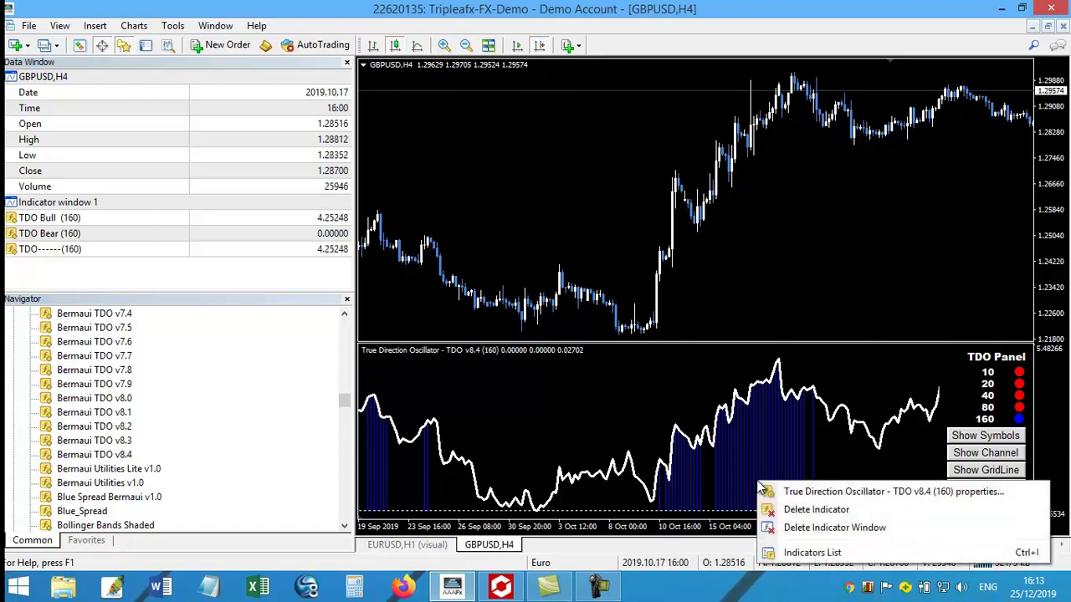
pyautogui.click(816, 510)
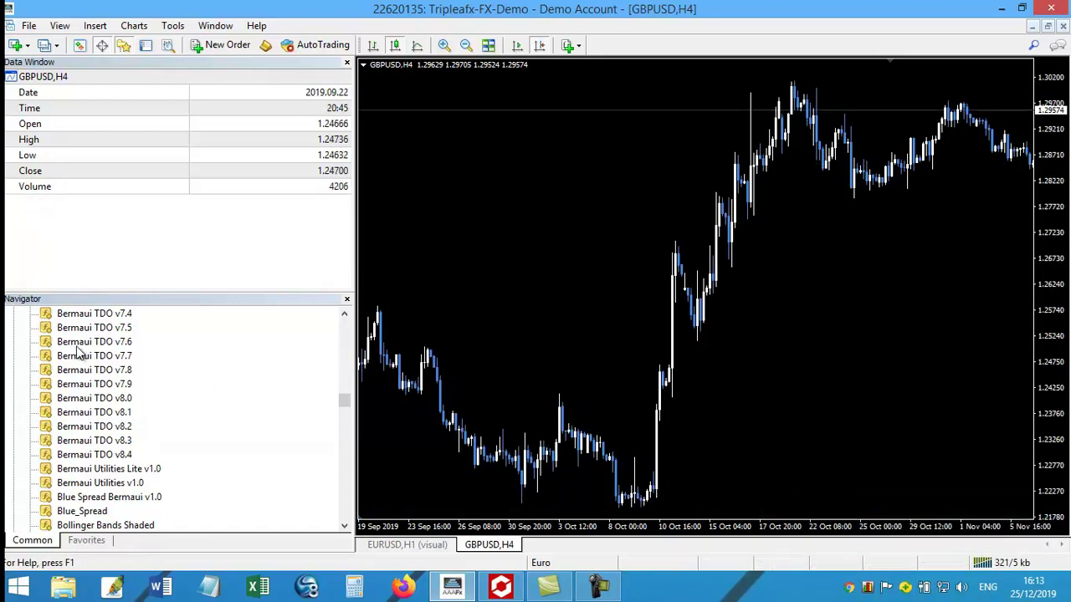
pyautogui.click(79, 319)
pyautogui.doubleClick(80, 316)
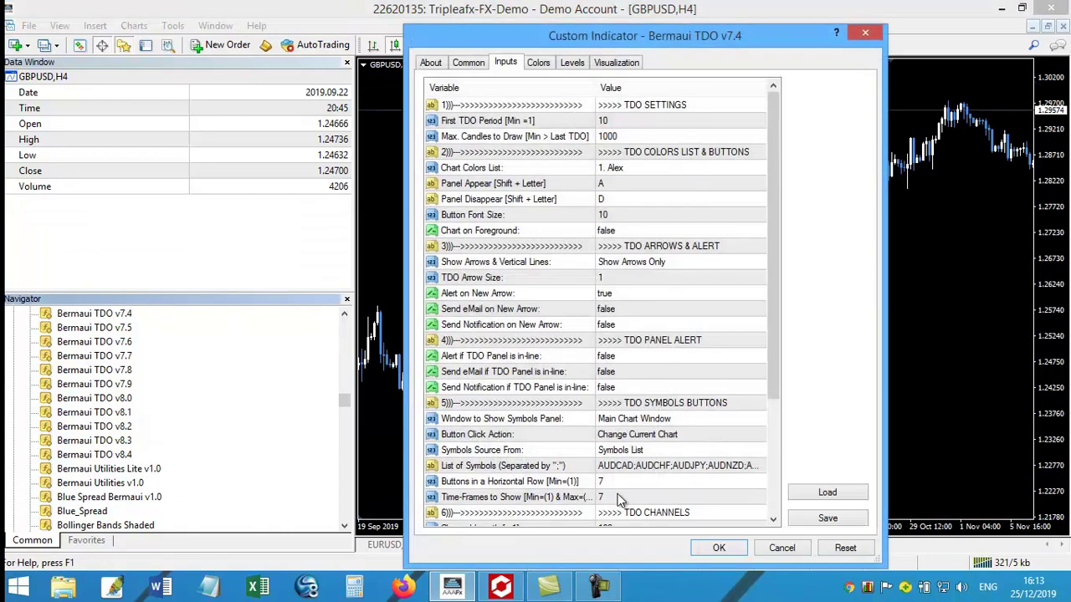
pyautogui.click(717, 549)
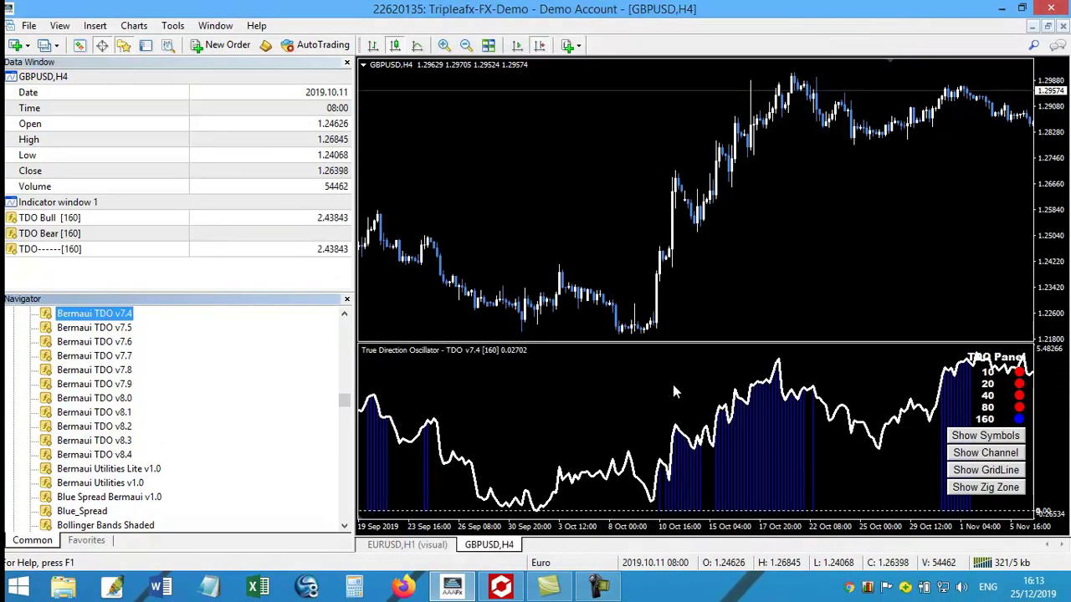
# Add Bermaui TDO v8.4 as a second oscillator subwindow on the GBPUSD chart
pyautogui.scroll(-4, 668, 368)
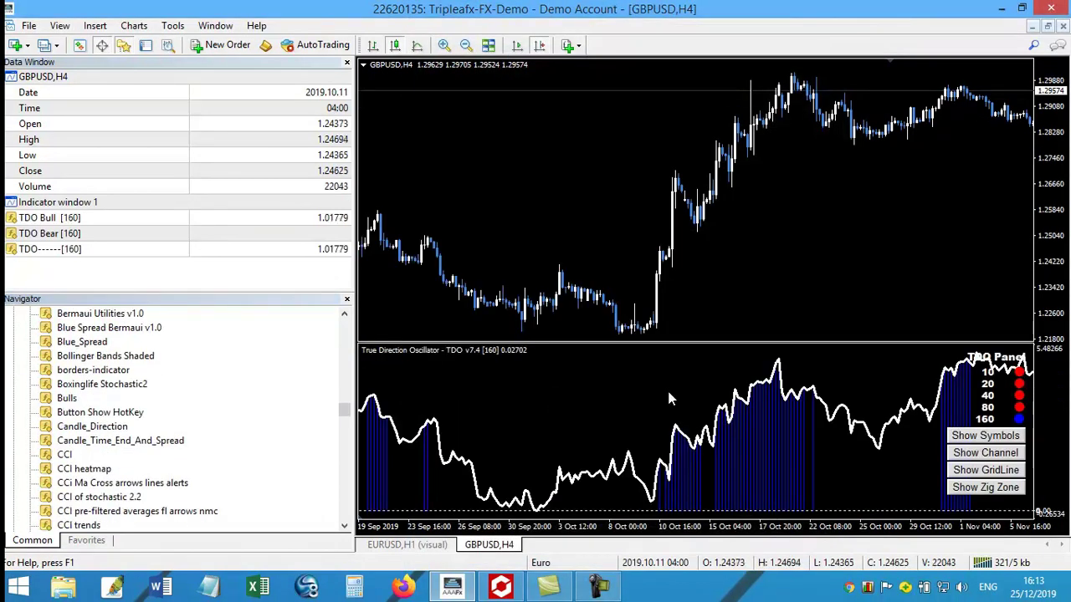
pyautogui.scroll(3, 667, 387)
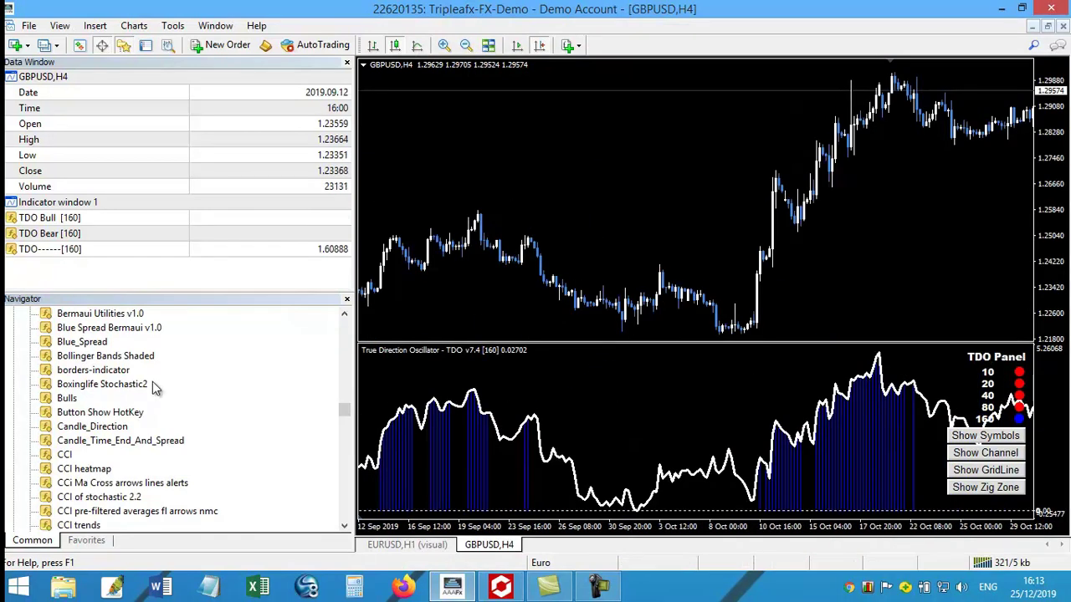
pyautogui.click(126, 372)
pyautogui.scroll(2, 127, 376)
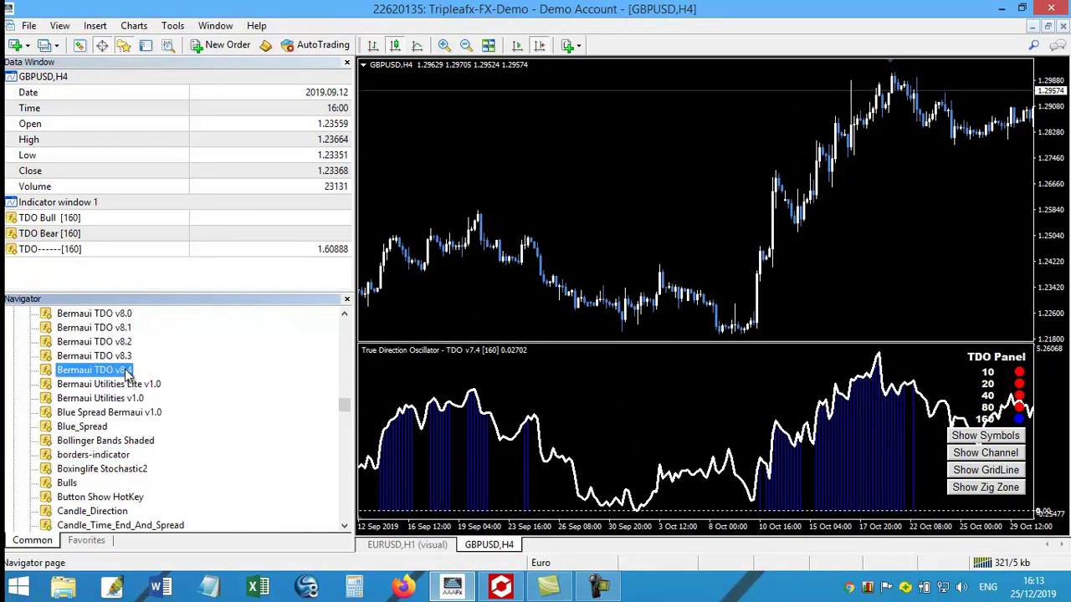
pyautogui.doubleClick(126, 371)
pyautogui.click(719, 549)
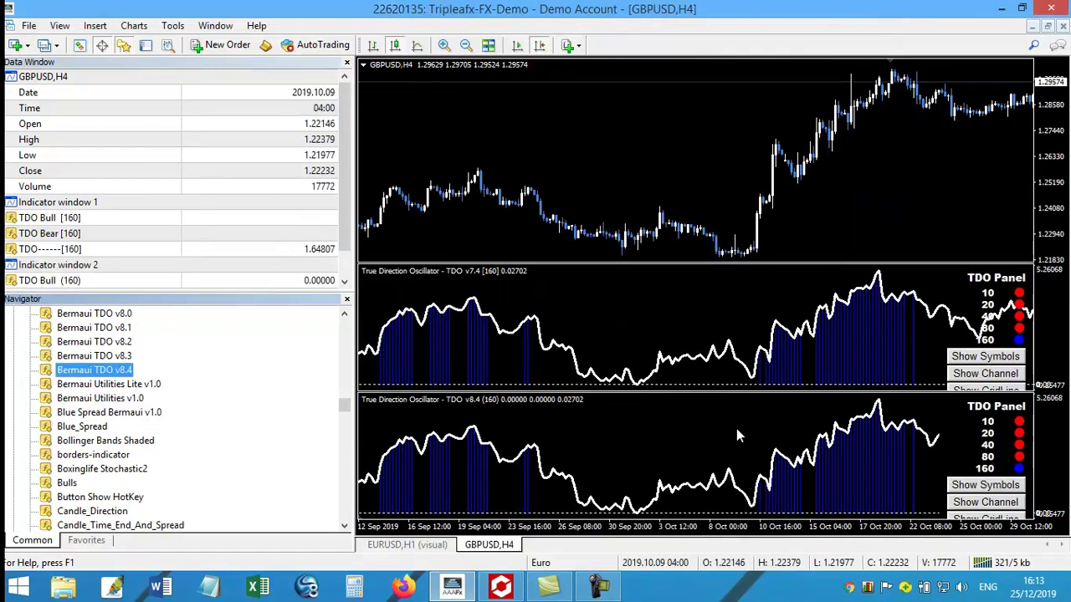
# Give both oscillator windows equal height, then delete the TDO v8.4 subwindow
pyautogui.click(681, 308)
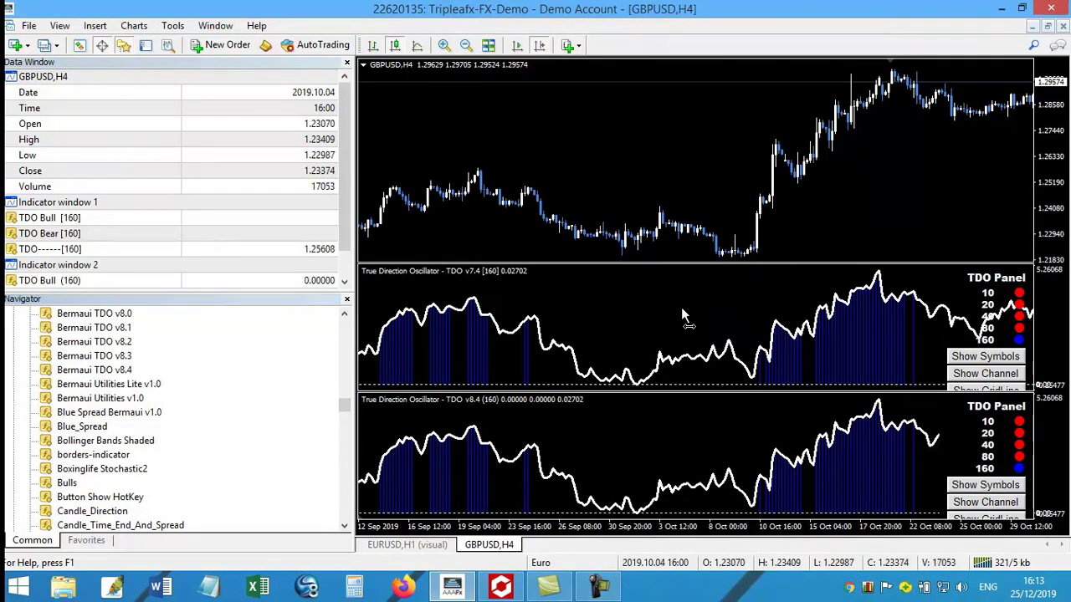
pyautogui.scroll(-5, 682, 309)
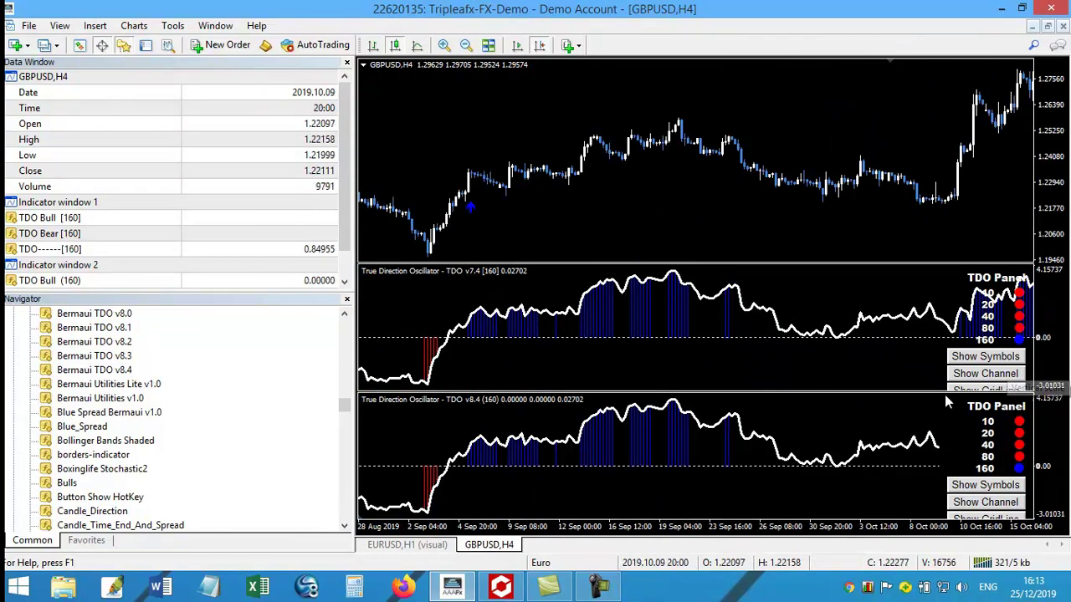
pyautogui.moveTo(903, 393); pyautogui.dragTo(987, 295)
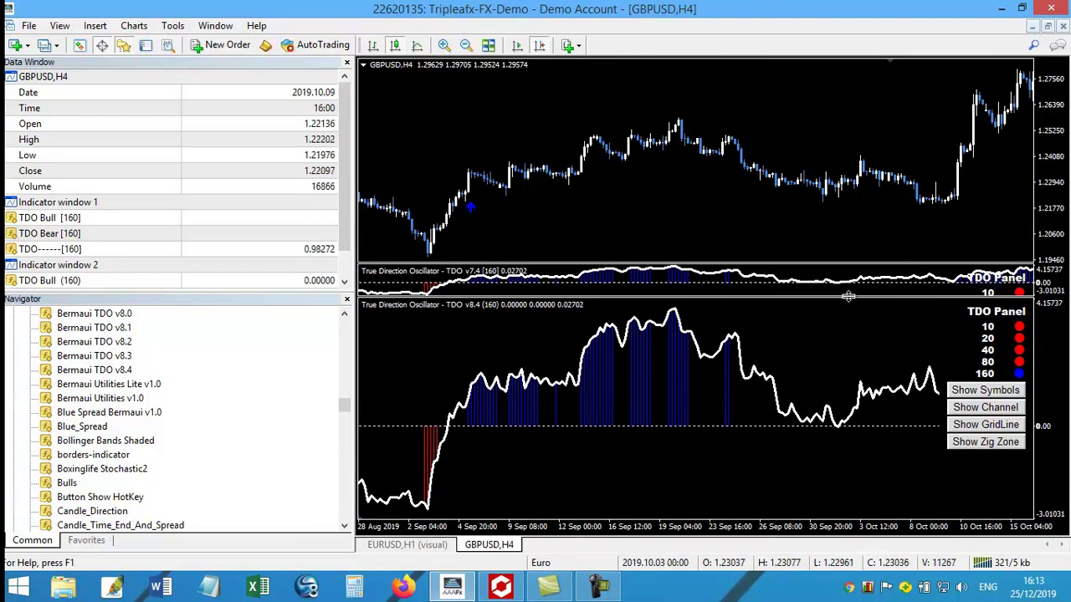
pyautogui.moveTo(841, 296); pyautogui.dragTo(840, 411)
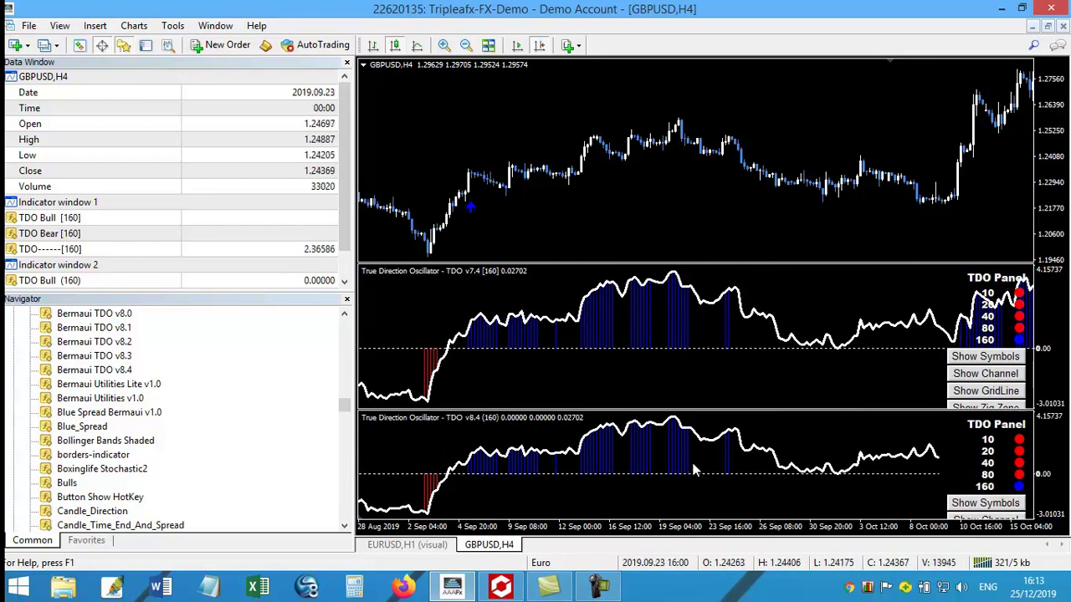
pyautogui.rightClick(677, 453)
pyautogui.click(694, 475)
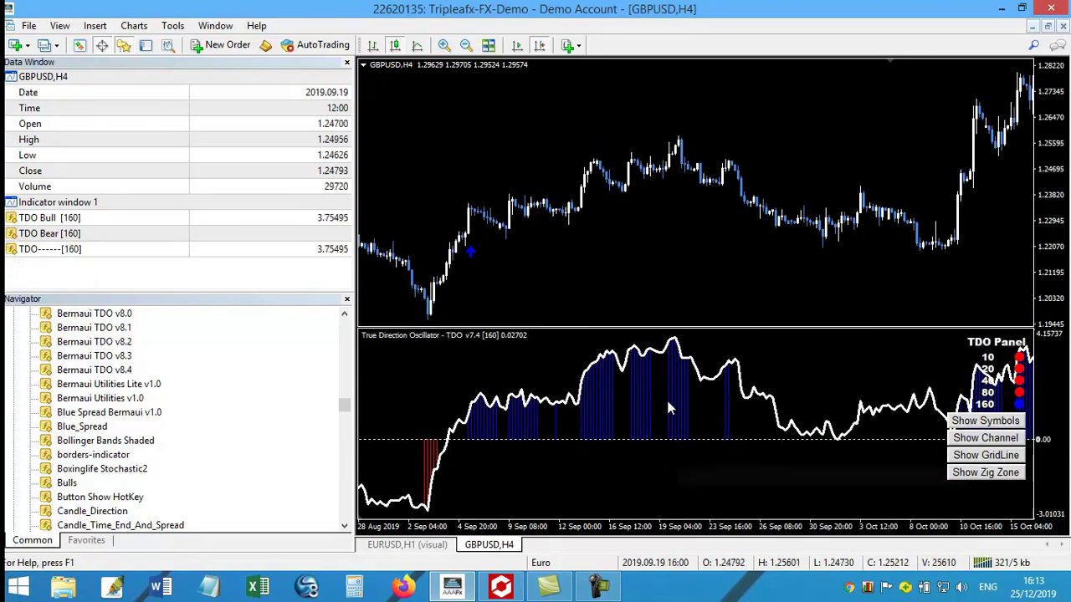
pyautogui.rightClick(647, 385)
# Delete TDO v7.4 and reattach Bermaui TDO v8.4 to the GBPUSD H4 chart
pyautogui.click(680, 410)
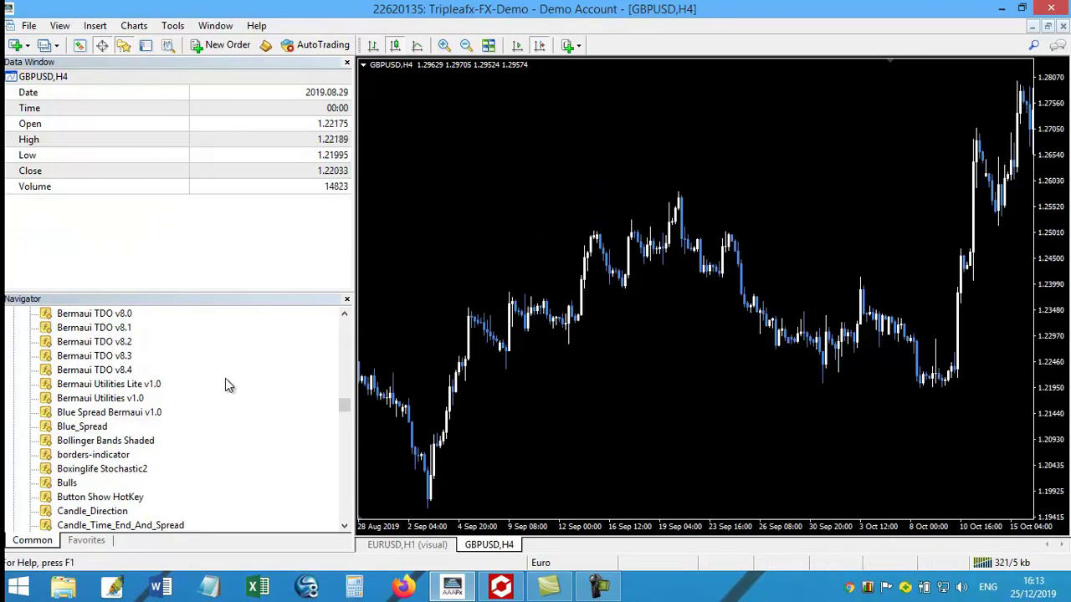
pyautogui.click(113, 374)
pyautogui.moveTo(113, 374); pyautogui.dragTo(458, 431)
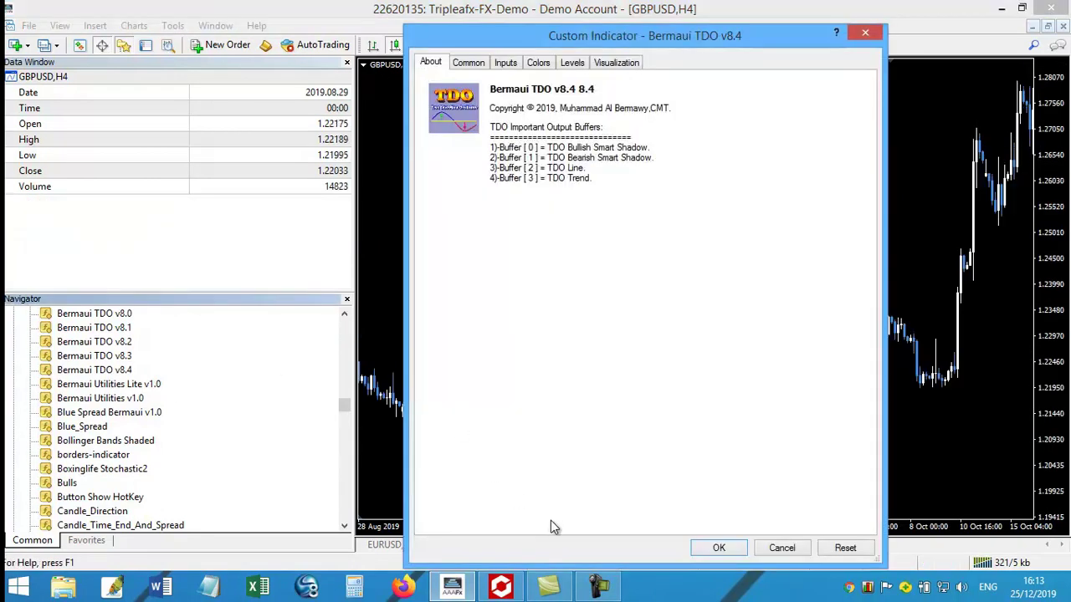
pyautogui.click(717, 548)
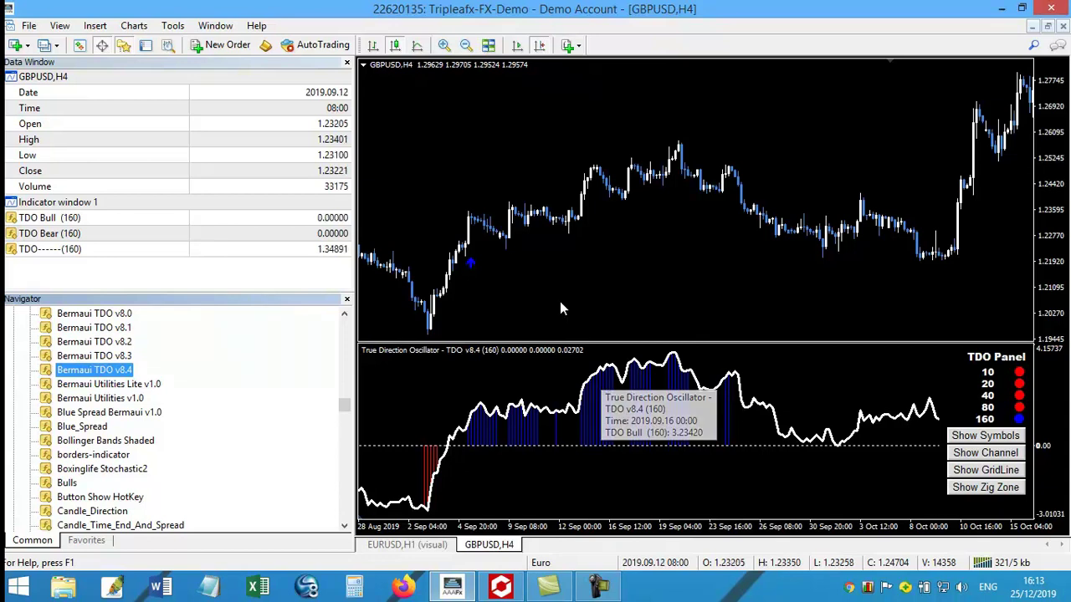
# Zoom out and browse from 2013 history back to the latest bars
pyautogui.click(465, 47)
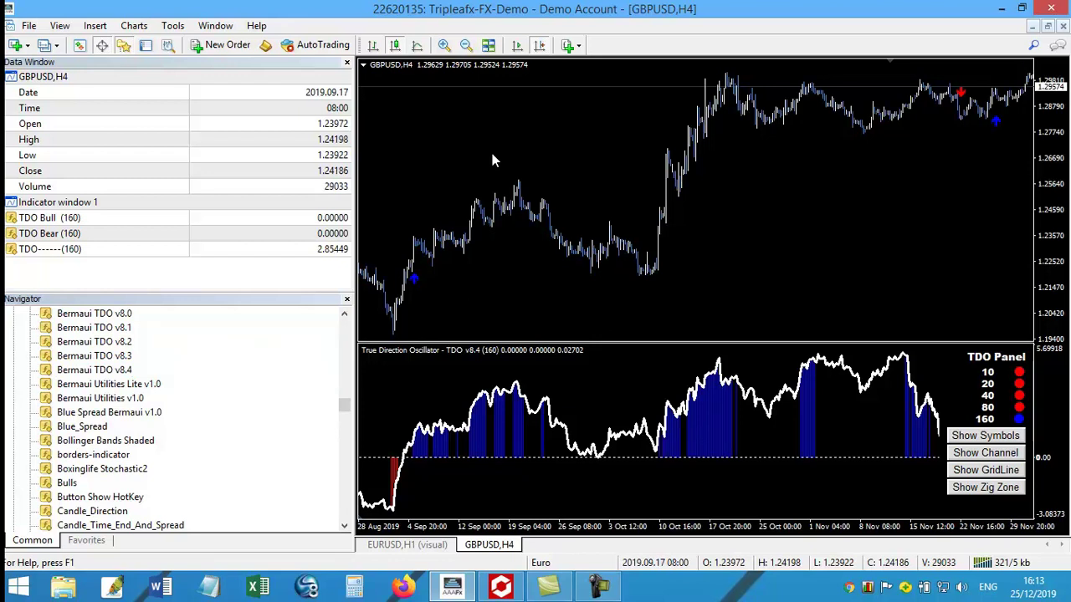
pyautogui.press('pageup')
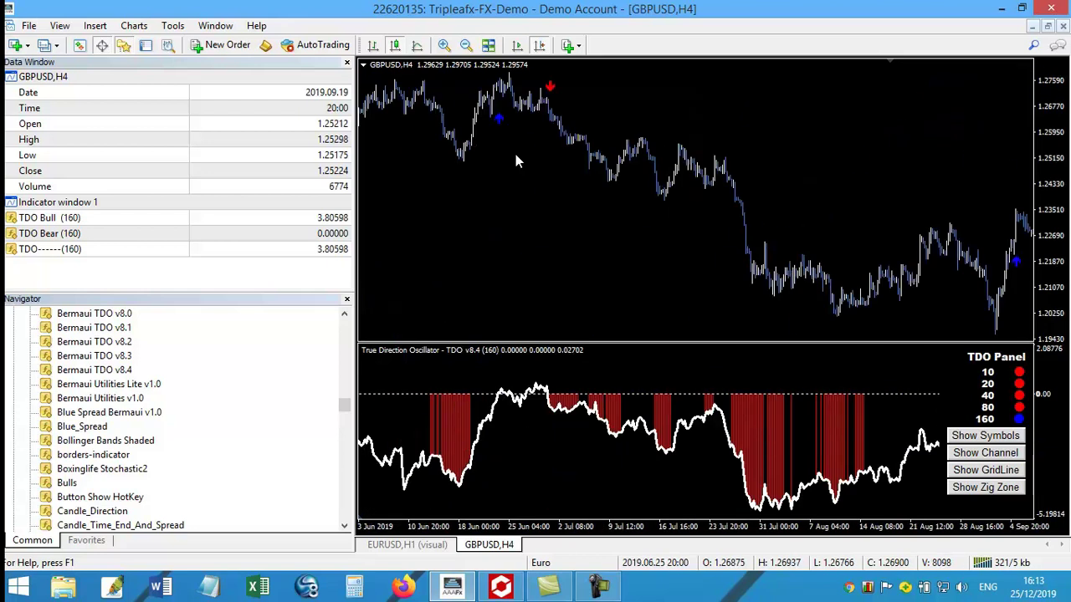
pyautogui.press('pageup')
pyautogui.press('pageup')
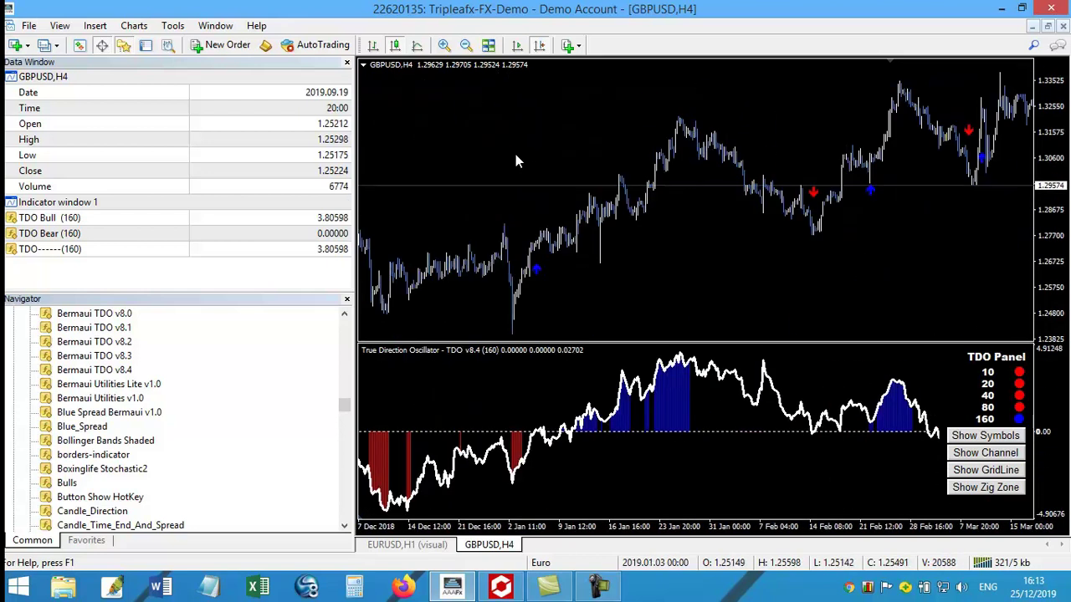
pyautogui.press('Home')
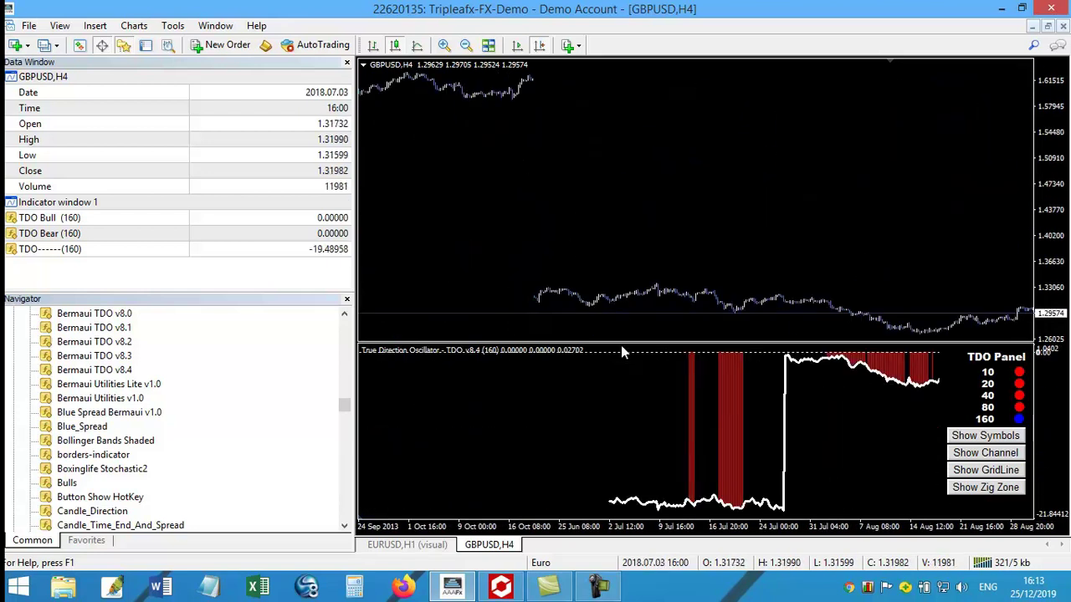
pyautogui.press('End')
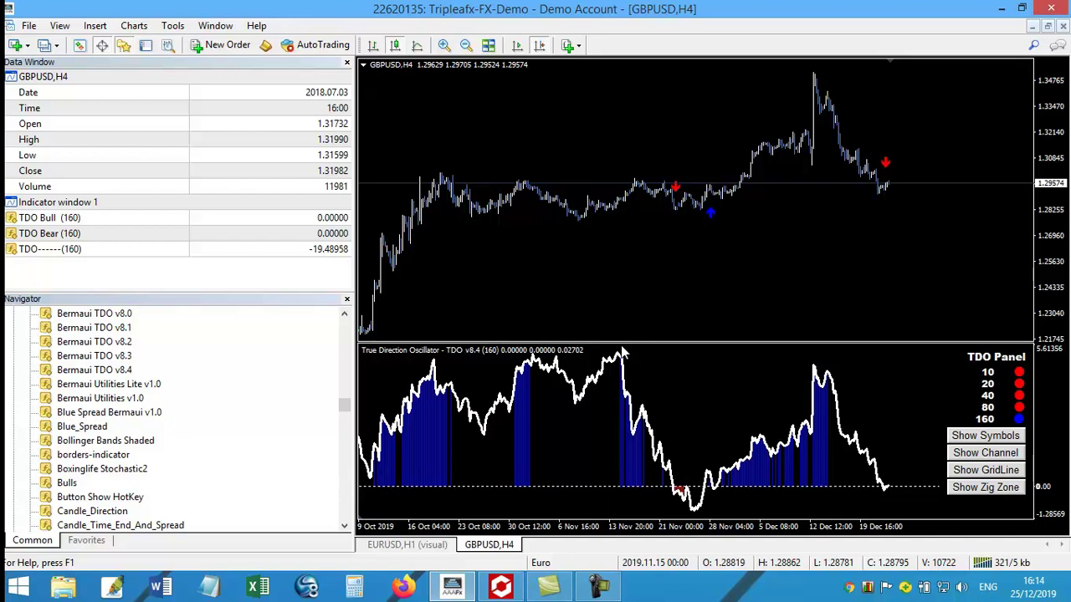
# Zoom out and add Bermaui TDO v7.4 in a second subwindow below v8.4
pyautogui.click(466, 45)
pyautogui.press('End')
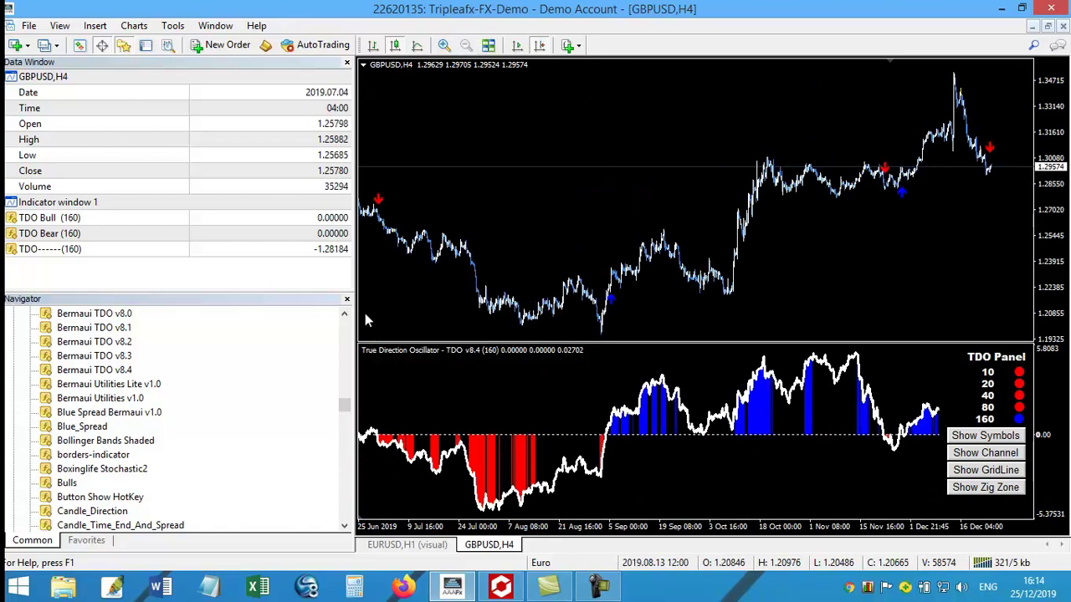
pyautogui.click(94, 341)
pyautogui.scroll(1, 162, 371)
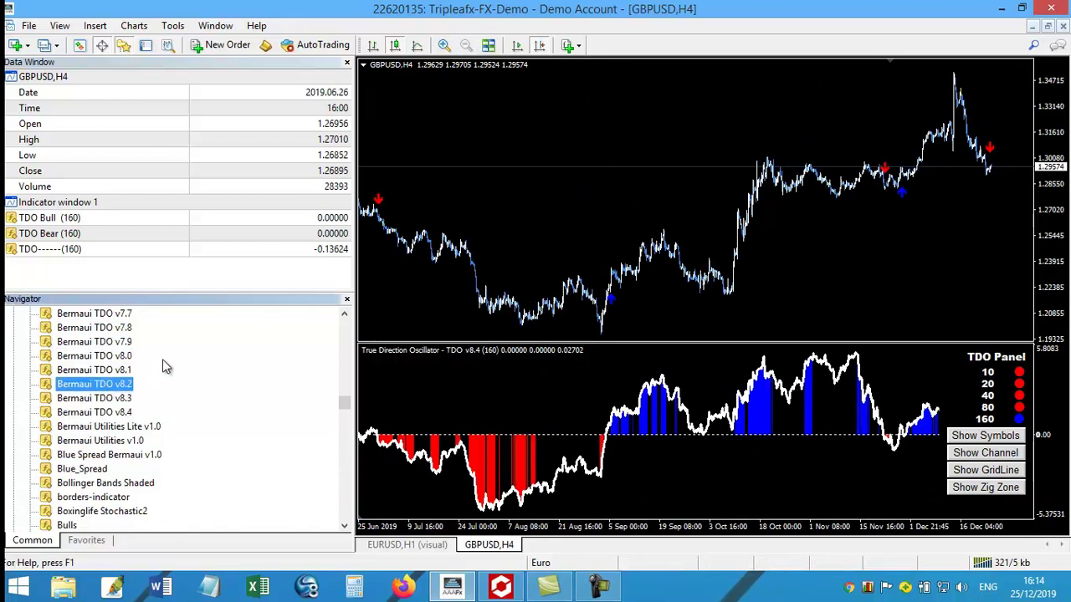
pyautogui.scroll(1, 165, 367)
pyautogui.click(113, 315)
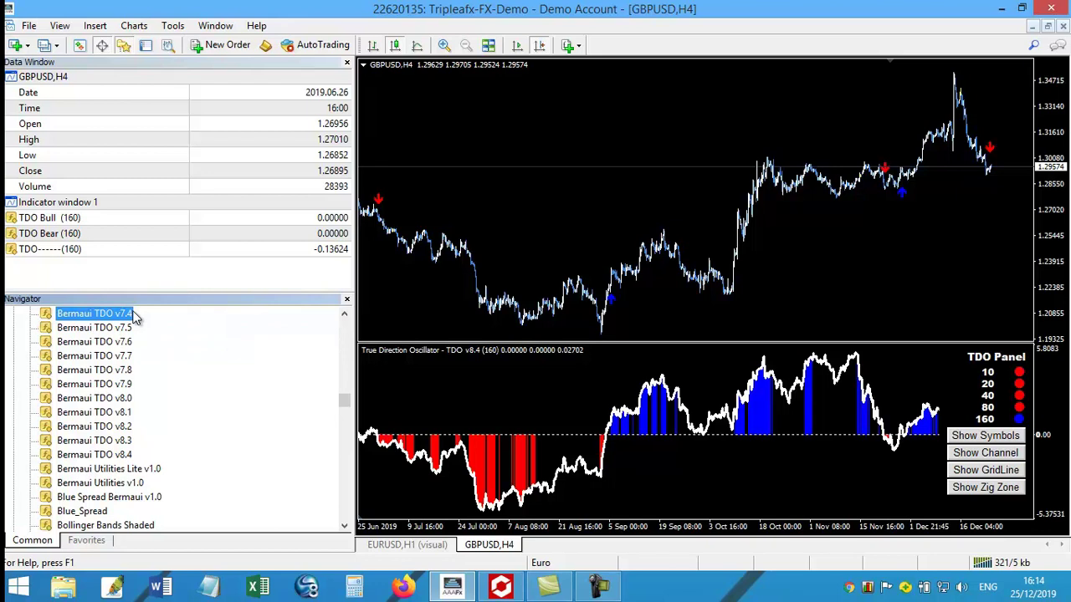
pyautogui.doubleClick(124, 316)
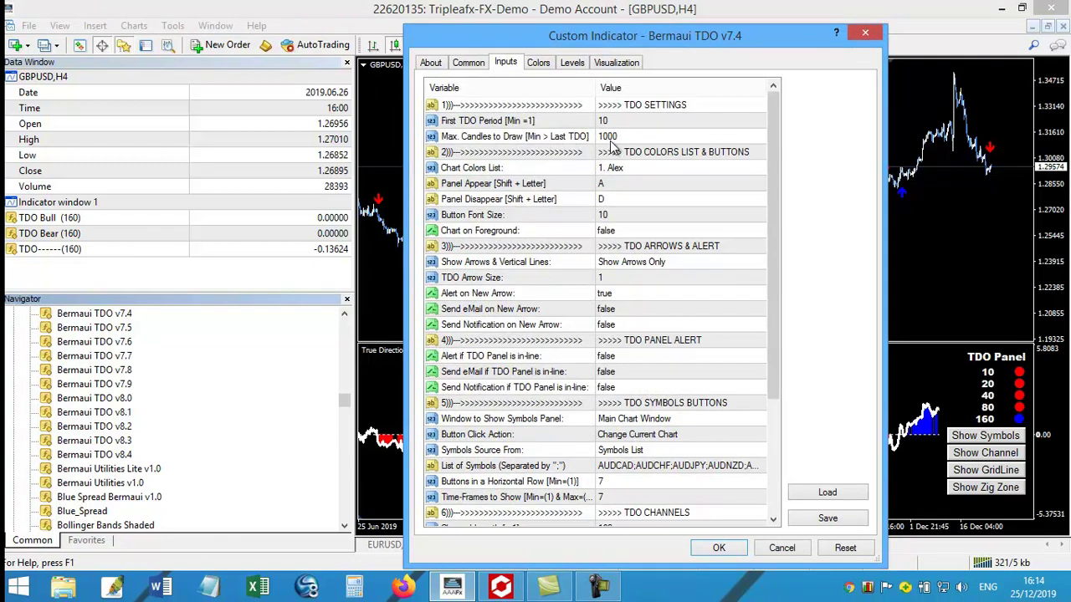
pyautogui.click(719, 549)
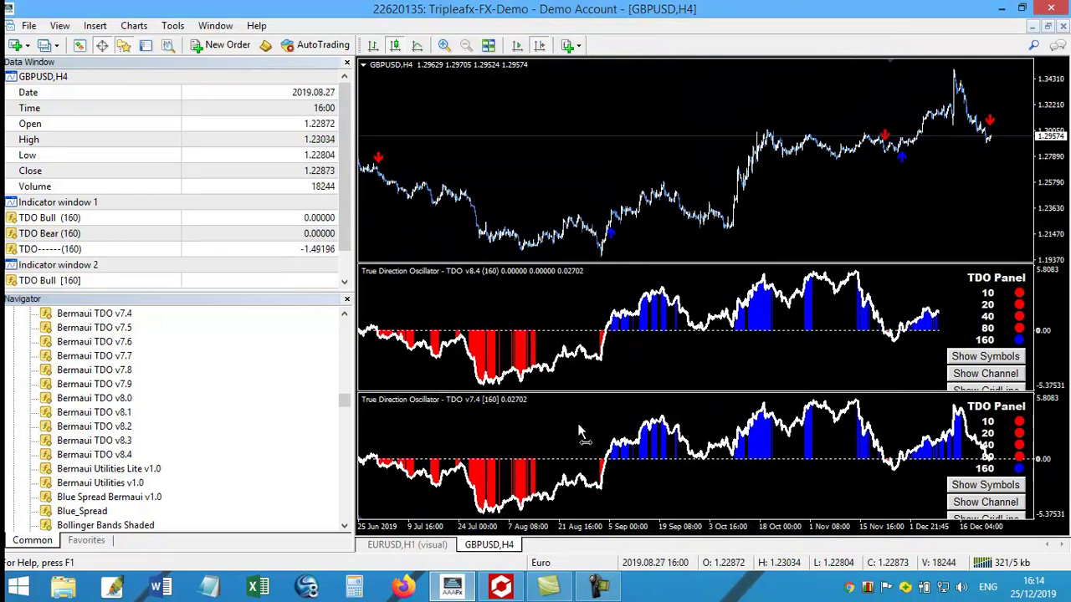
# Scroll the chart through history to compare TDO v7.4 against v8.4
pyautogui.scroll(3, 544, 401)
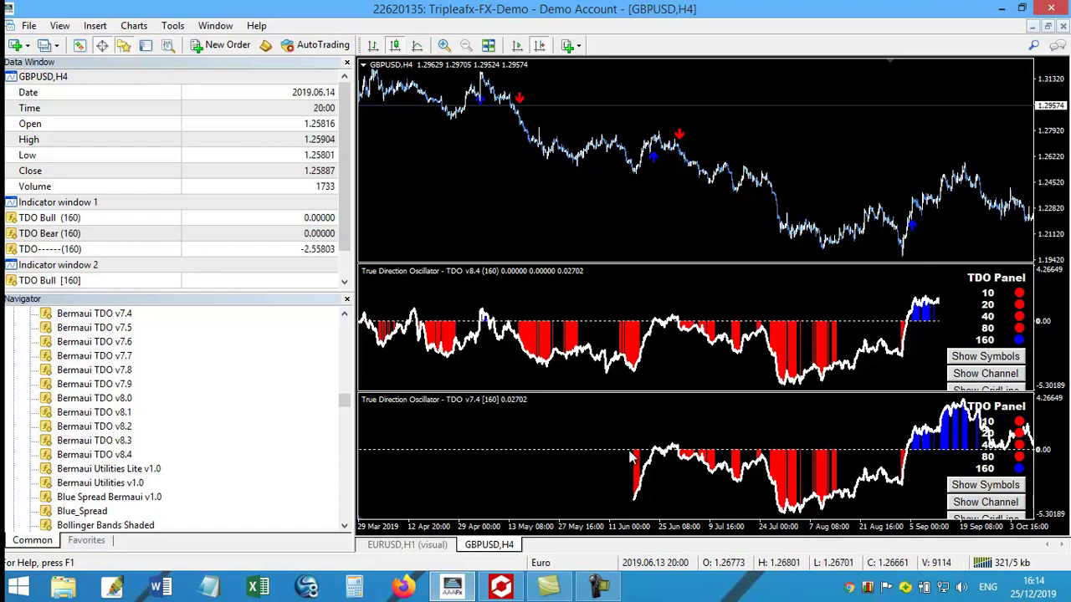
pyautogui.scroll(15, 655, 381)
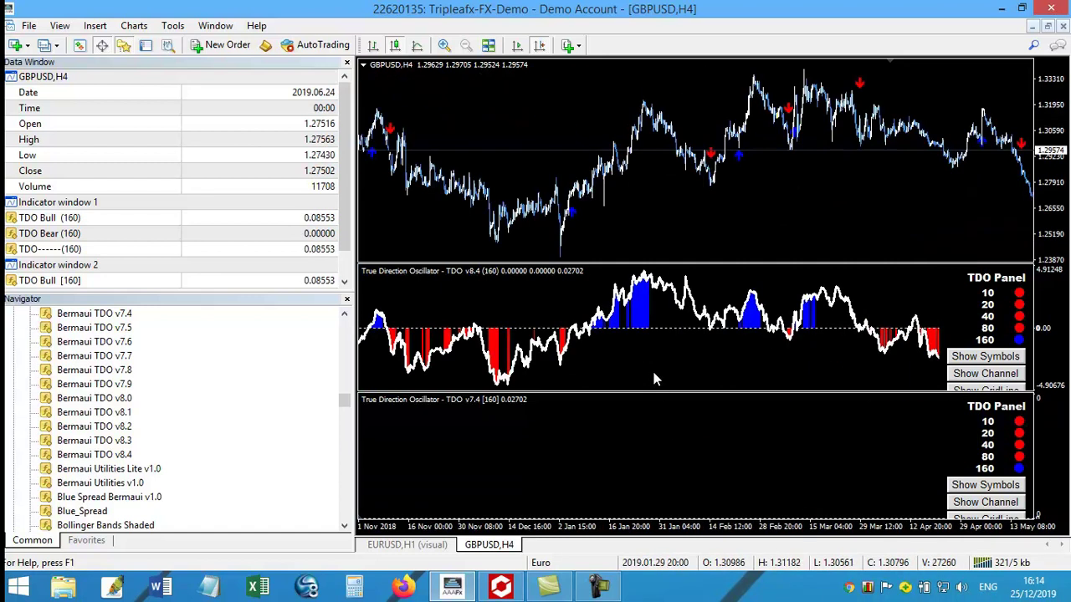
pyautogui.scroll(-15, 655, 381)
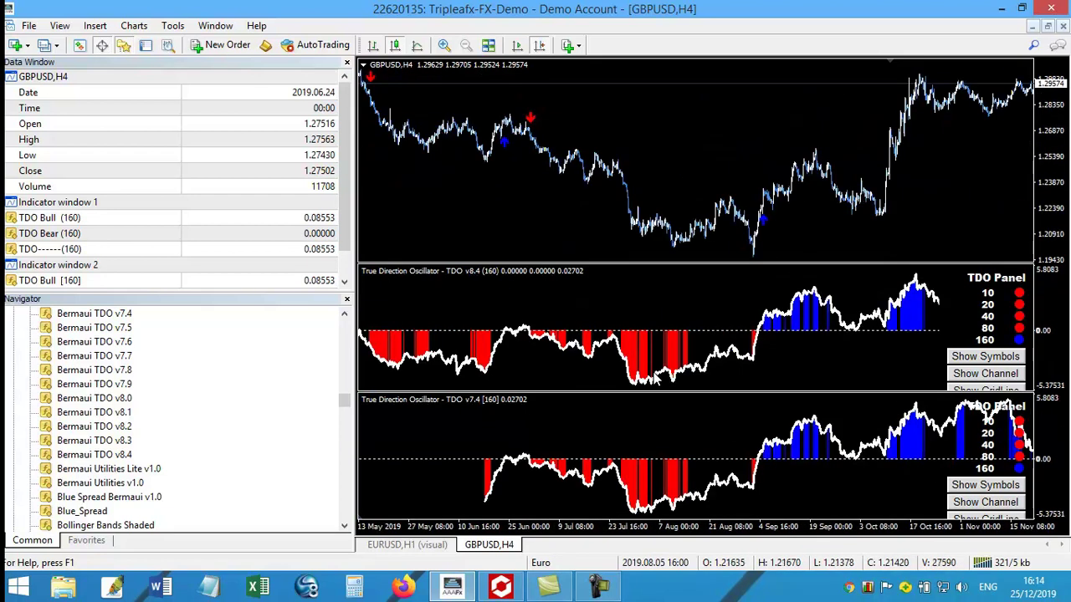
# Delete the lower TDO v7.4 indicator window
pyautogui.rightClick(720, 441)
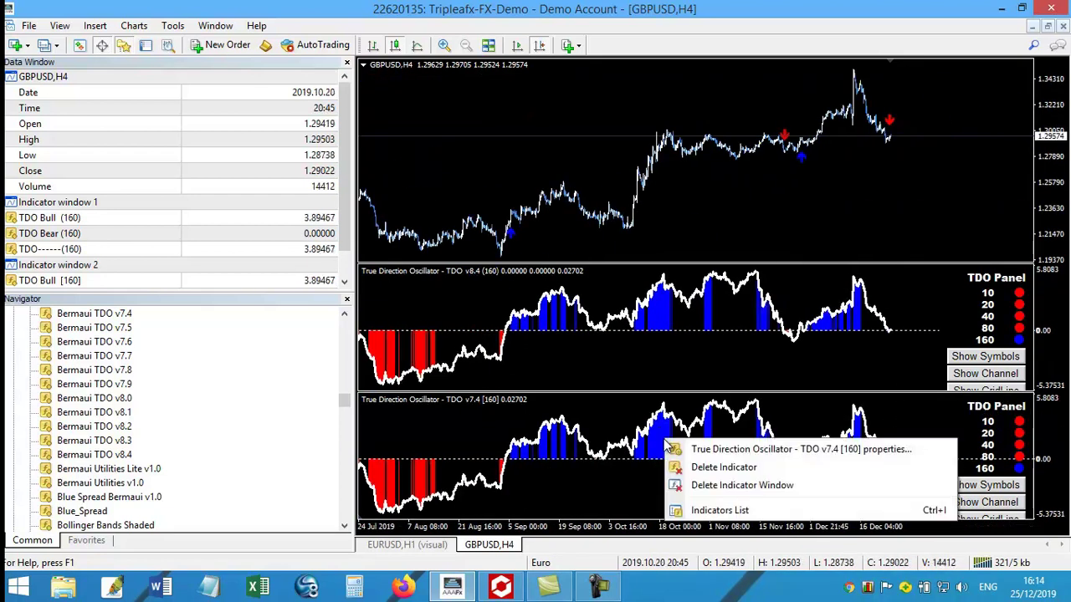
pyautogui.click(721, 466)
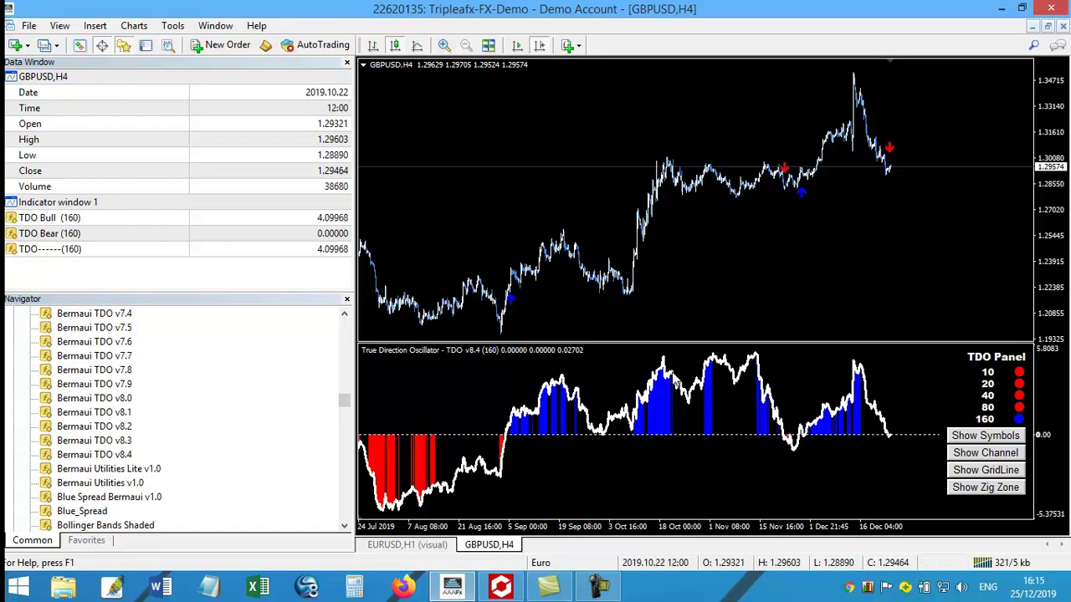
pyautogui.doubleClick(665, 416)
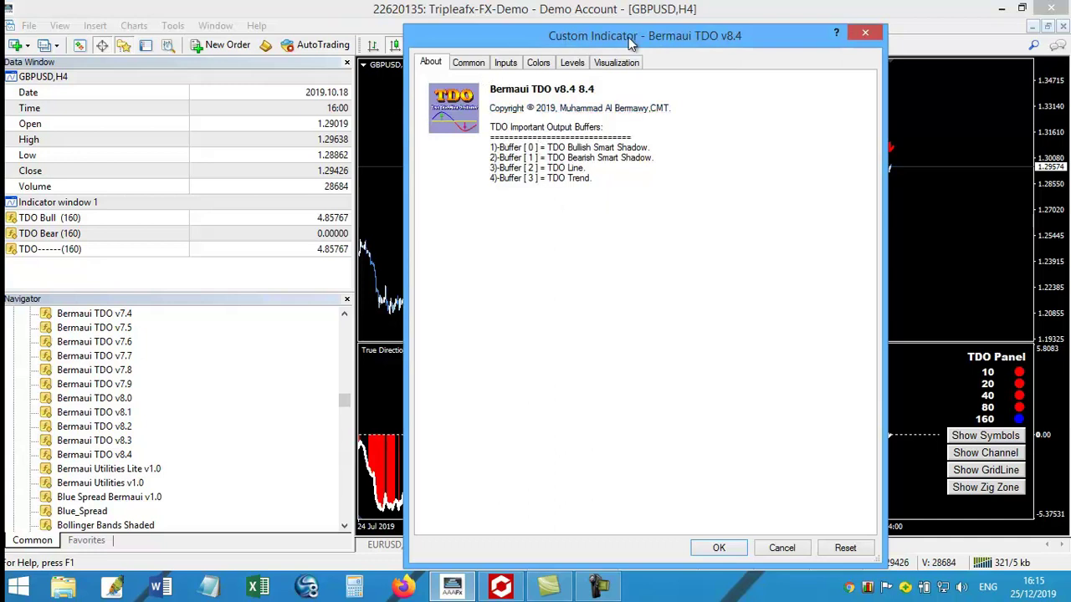
pyautogui.moveTo(638, 26); pyautogui.dragTo(668, 71)
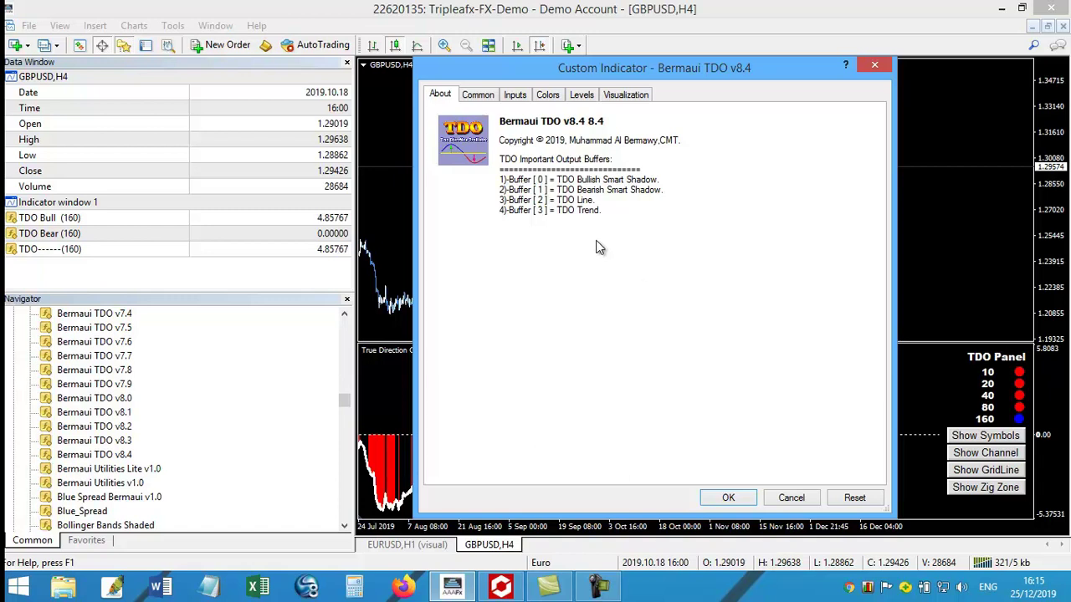
pyautogui.click(871, 68)
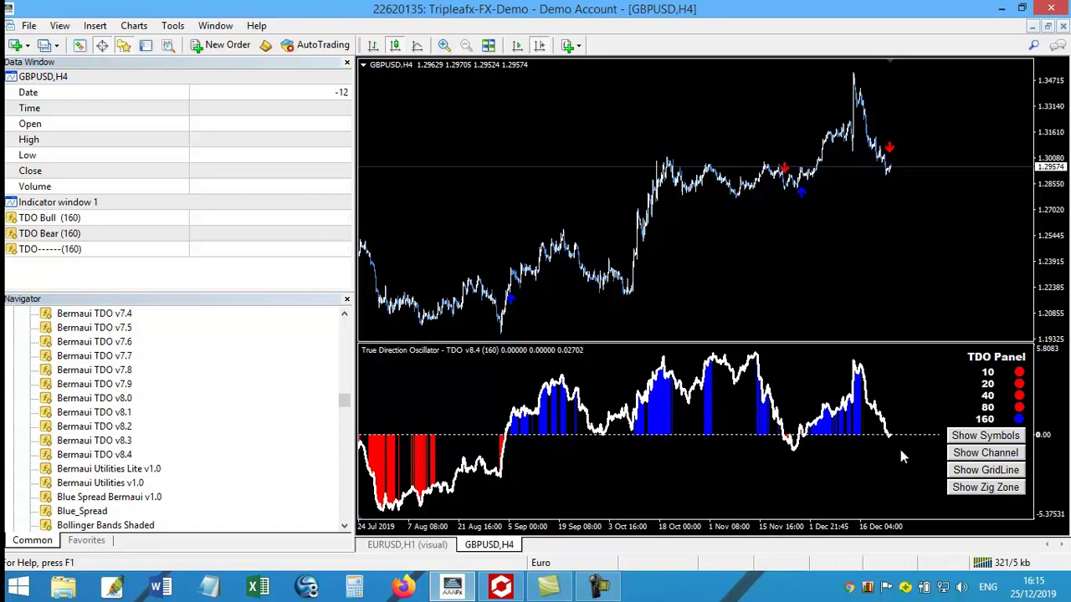
pyautogui.click(968, 489)
pyautogui.click(968, 489)
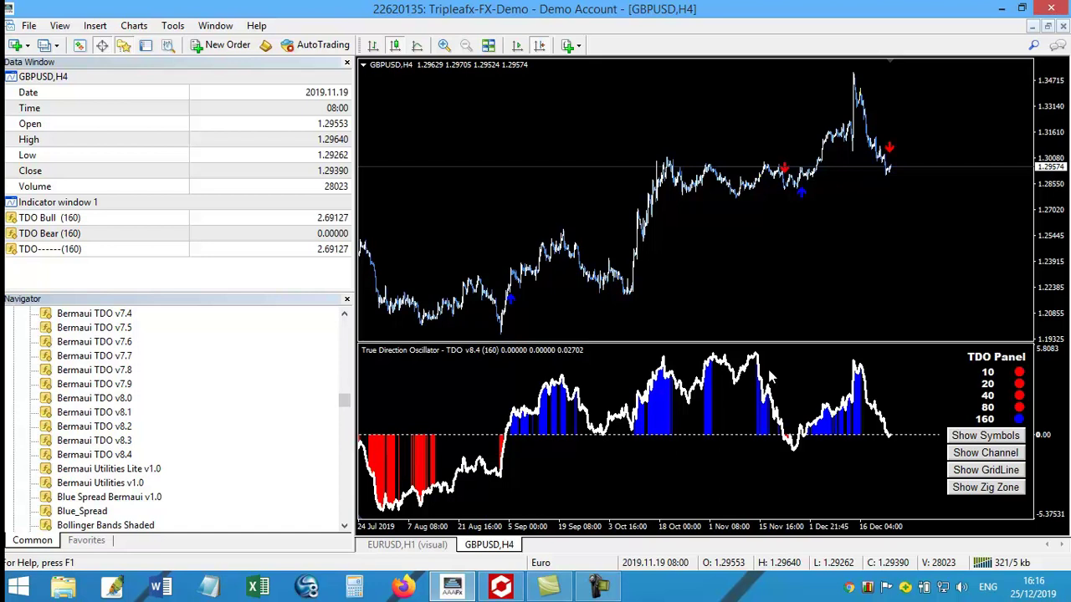
# In the TDO v8.4 inputs, set Draw Channel as Background to false and apply
pyautogui.doubleClick(659, 409)
pyautogui.click(519, 96)
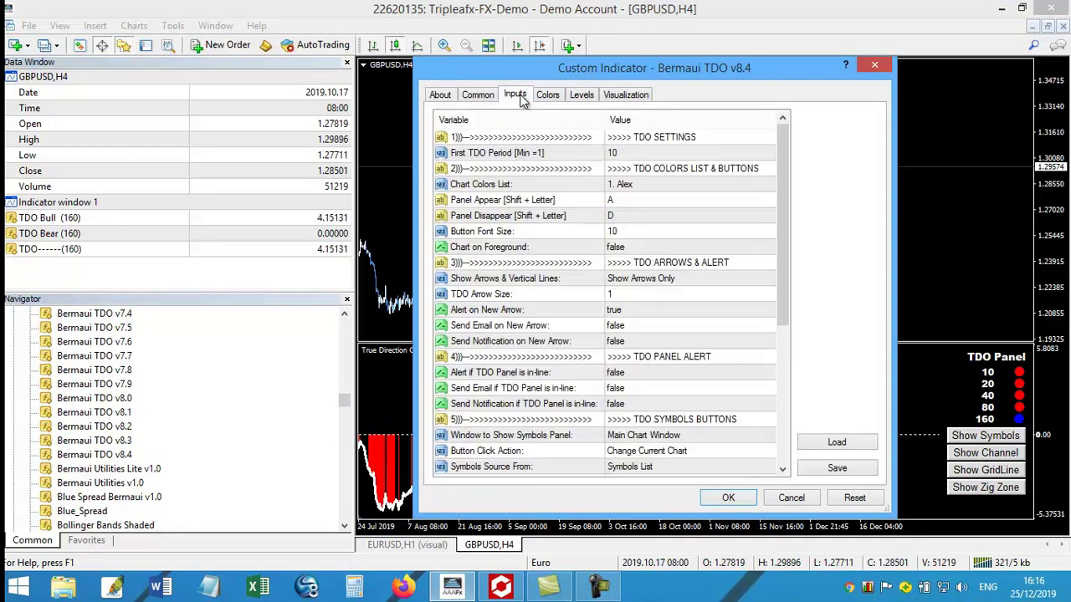
pyautogui.click(546, 299)
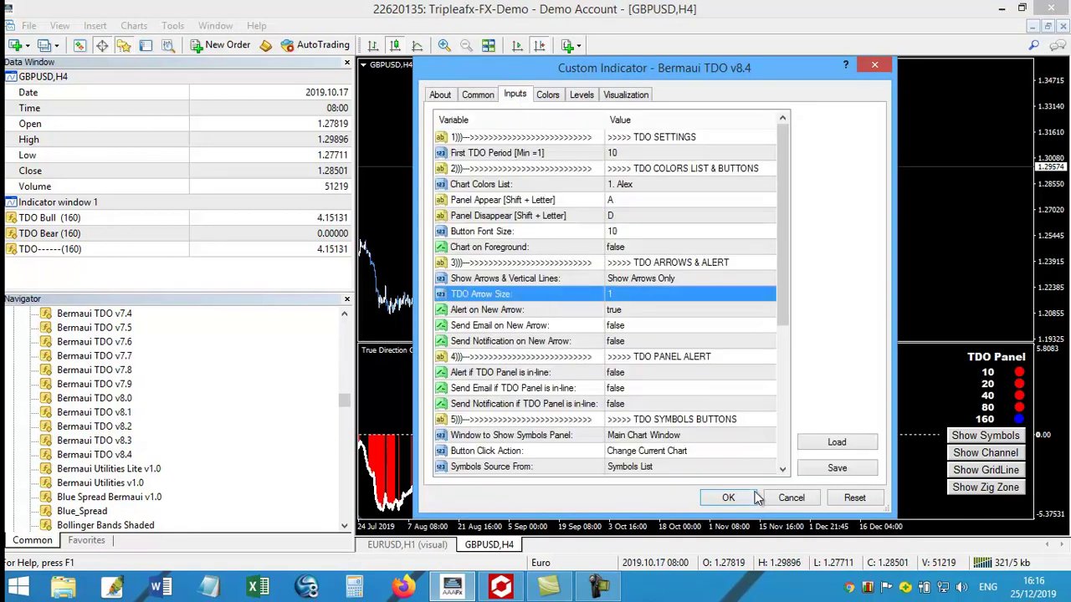
pyautogui.click(691, 417)
pyautogui.scroll(-3, 691, 418)
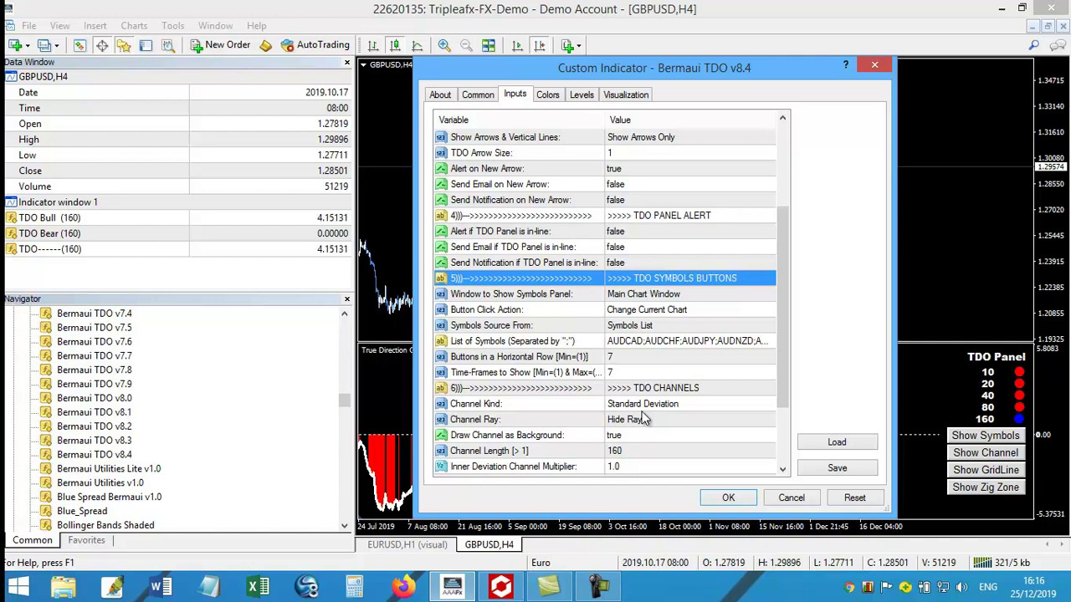
pyautogui.click(644, 437)
pyautogui.click(644, 442)
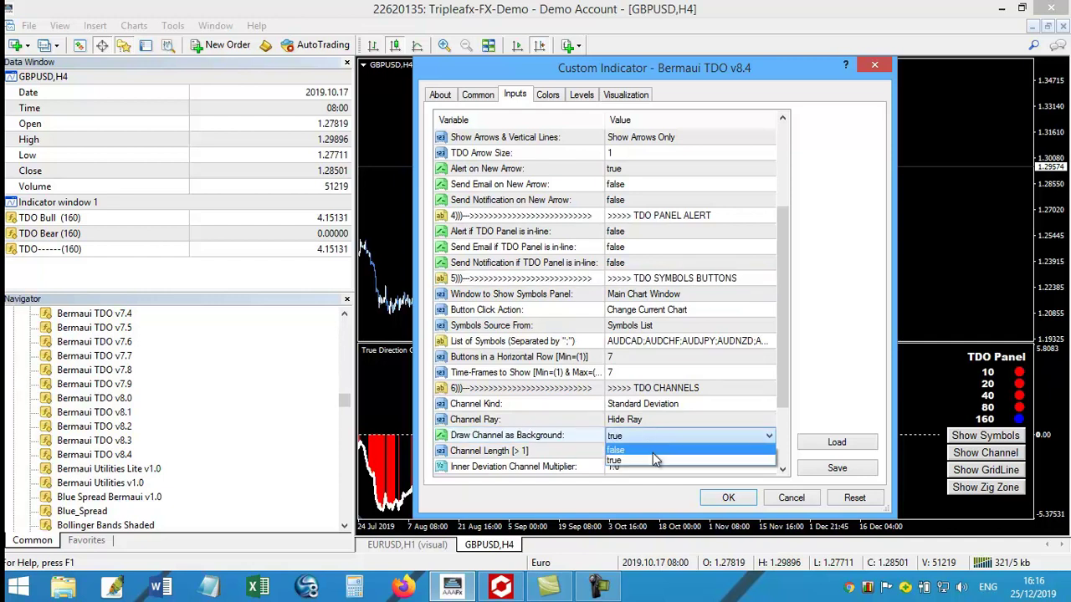
pyautogui.click(653, 451)
pyautogui.click(718, 498)
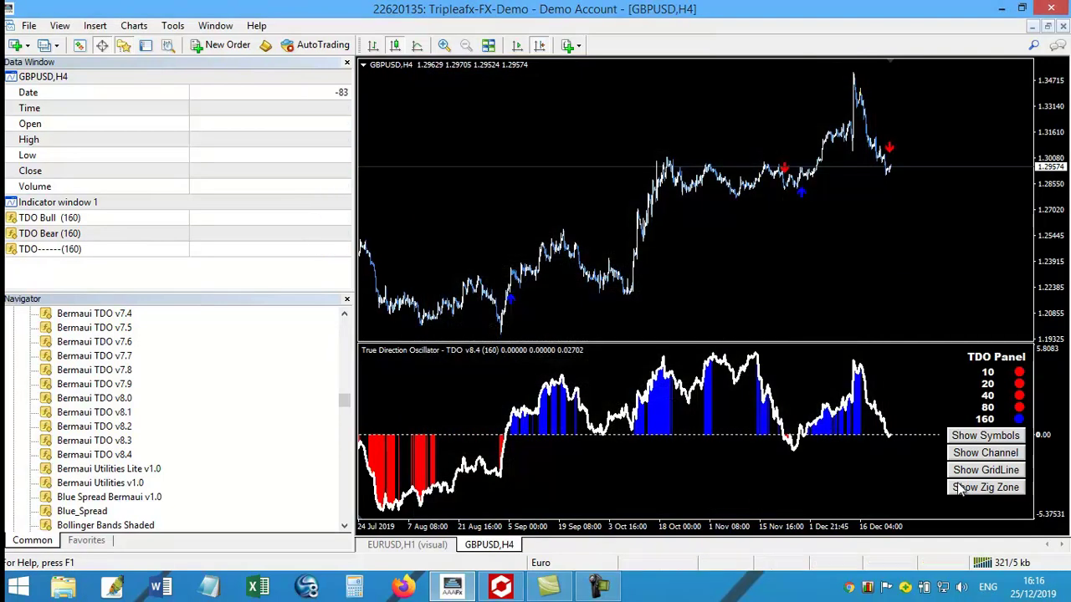
# Enable Show Channel on the TDO panel and switch Draw Channel as Background back to true
pyautogui.click(964, 455)
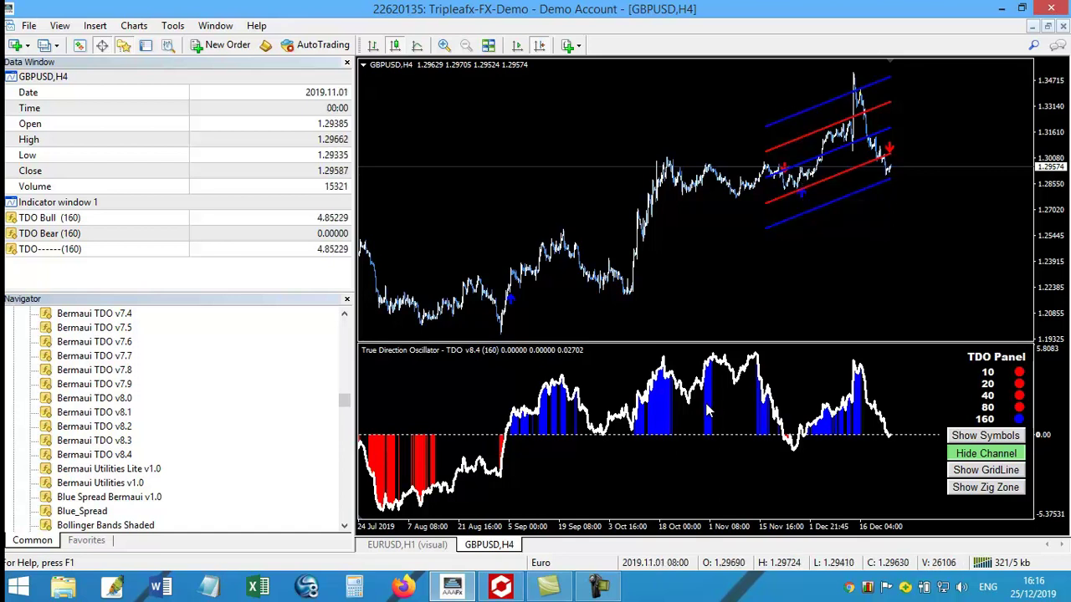
pyautogui.doubleClick(661, 414)
pyautogui.scroll(-5, 624, 401)
pyautogui.doubleClick(645, 343)
pyautogui.click(713, 502)
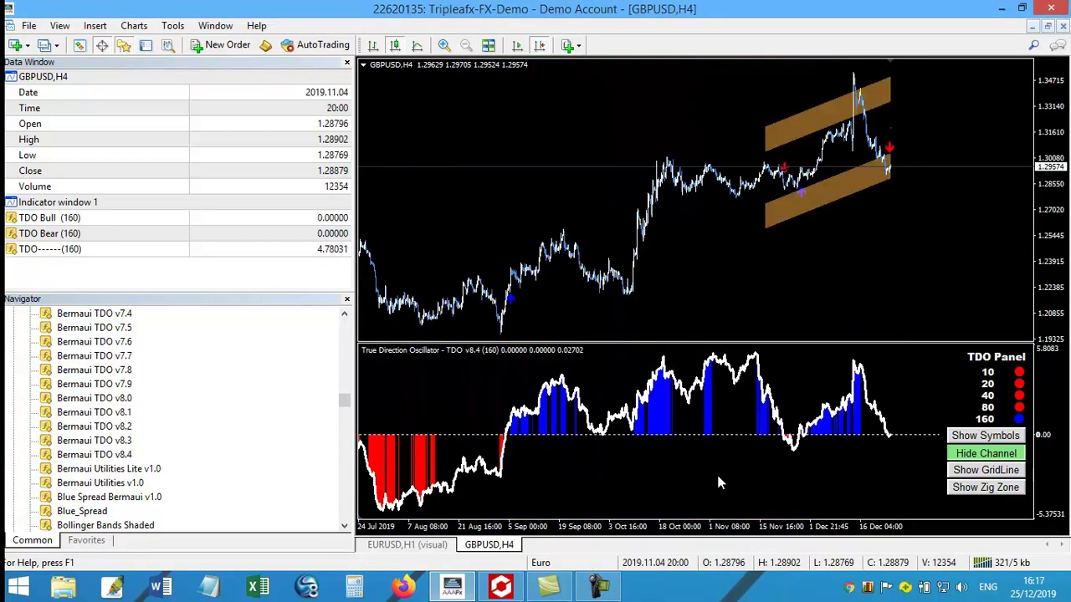